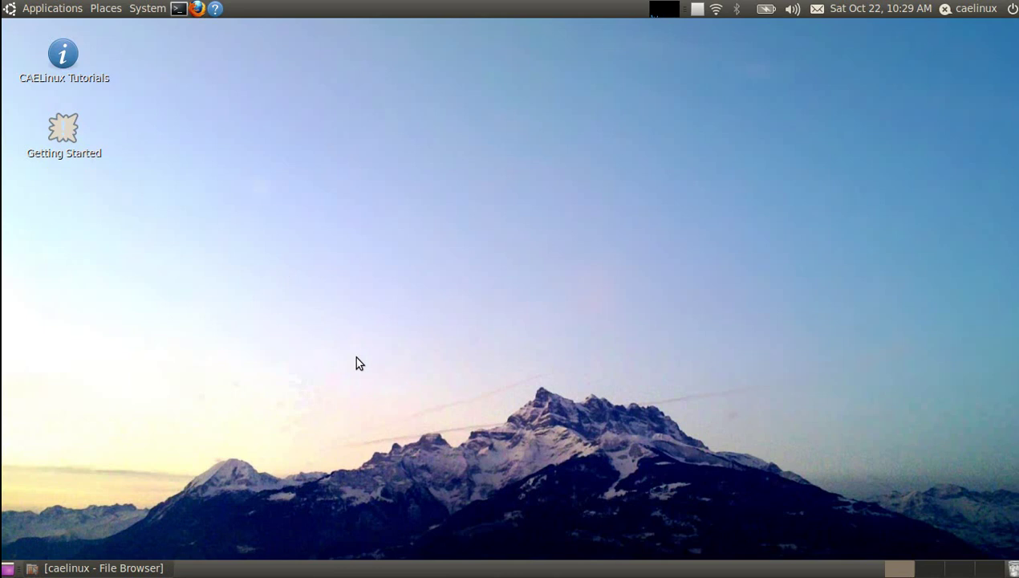
# Step: Launch Salome-Meca 2011.2 from the CAELinux applications menu and minimize the startup terminal
pyautogui.click(32, 8)
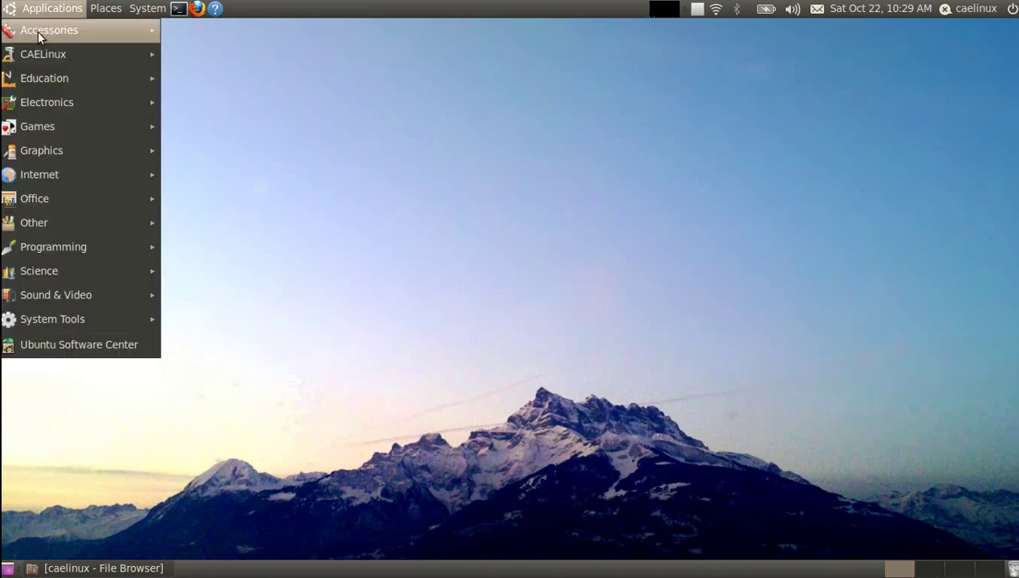
pyautogui.moveTo(46, 60)
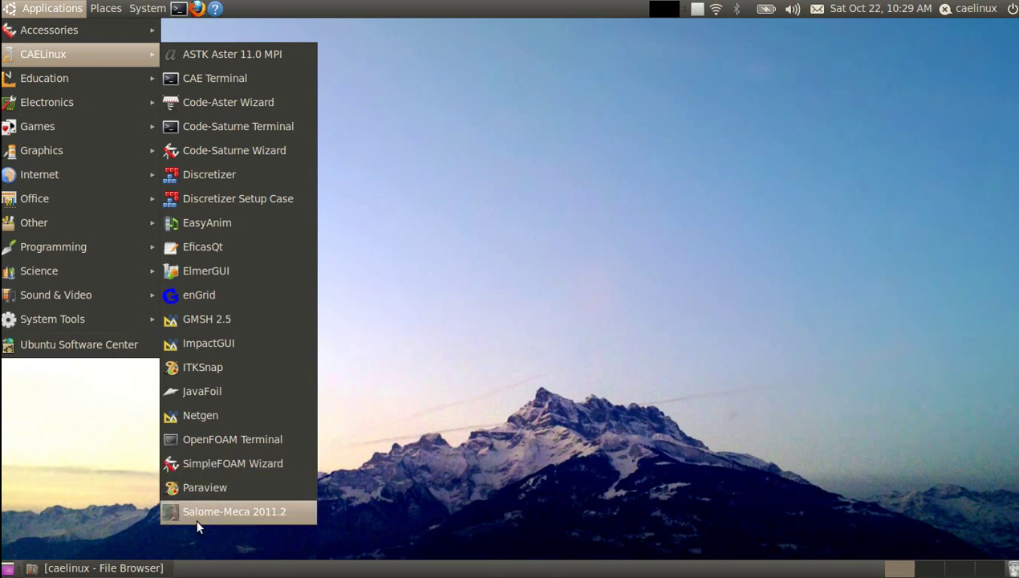
pyautogui.click(229, 514)
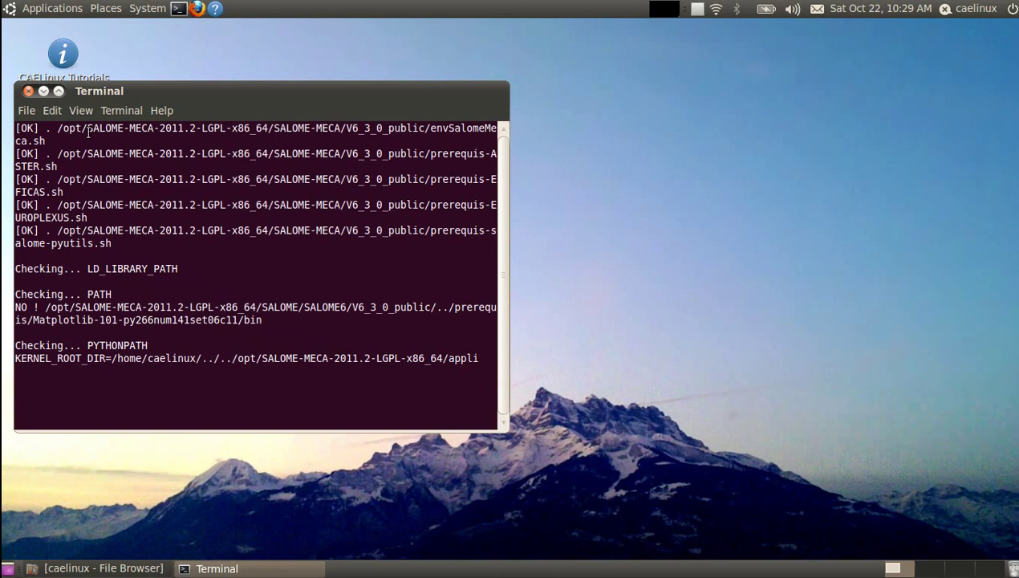
pyautogui.click(44, 92)
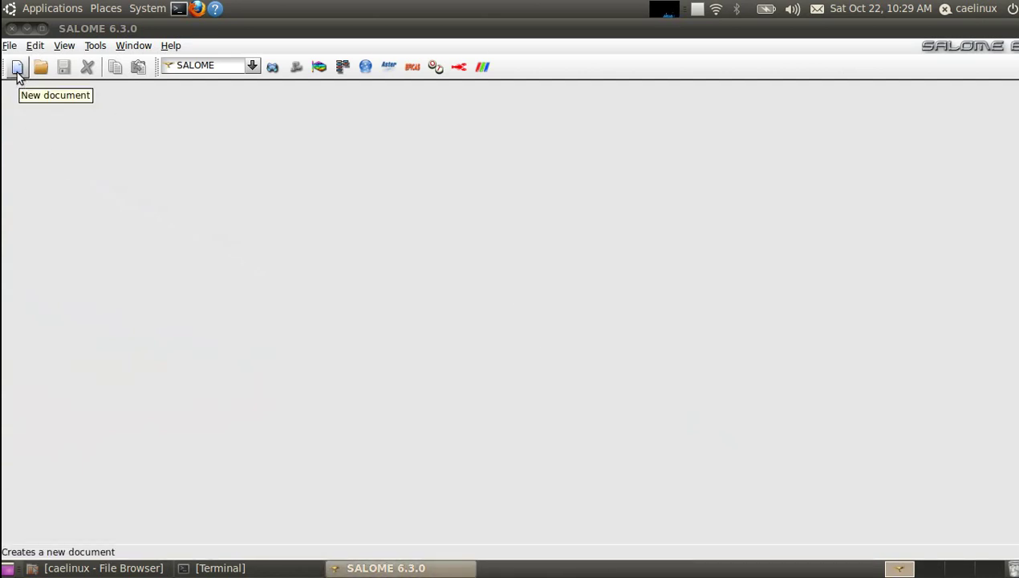
# Step: Open the study Pipe1mesh.hdf from /opt/caelinux/docs/tutorials/pipe
pyautogui.click(40, 68)
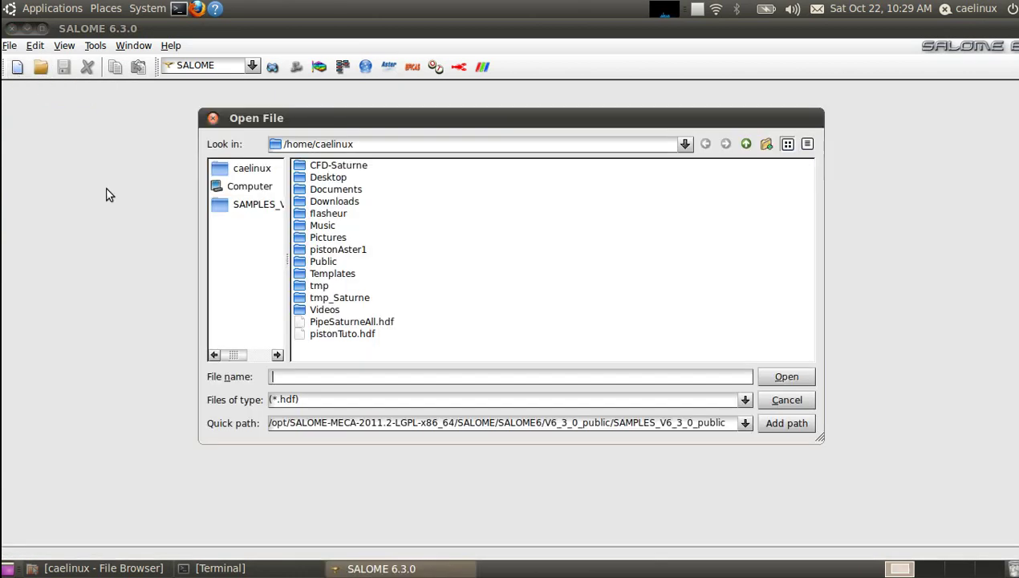
pyautogui.click(230, 191)
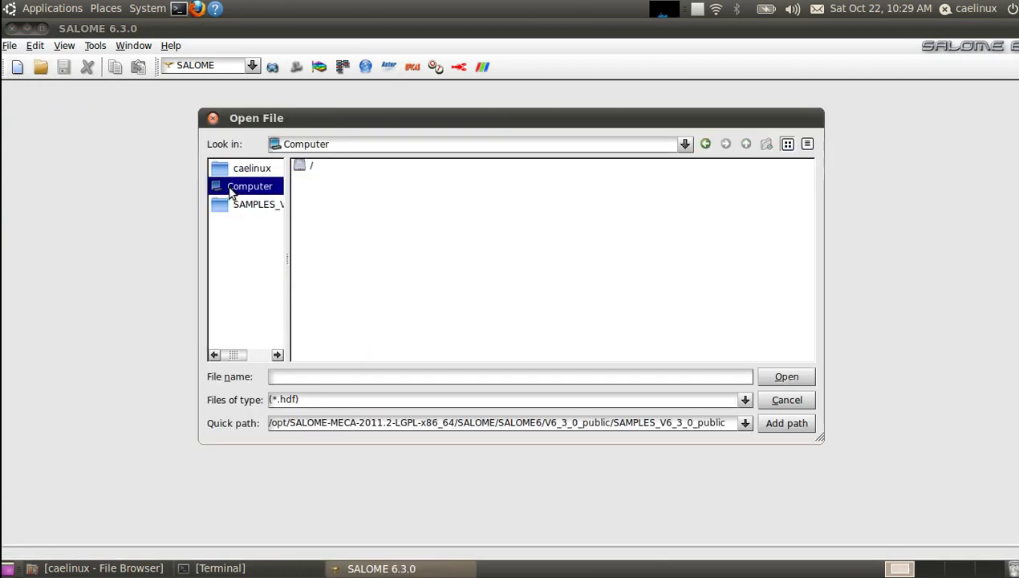
pyautogui.doubleClick(317, 170)
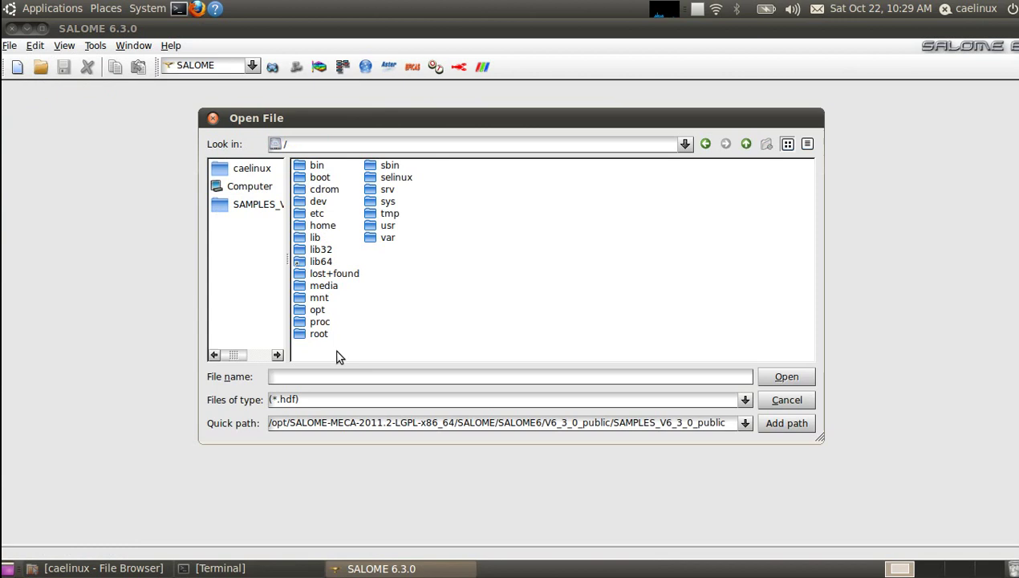
pyautogui.doubleClick(319, 310)
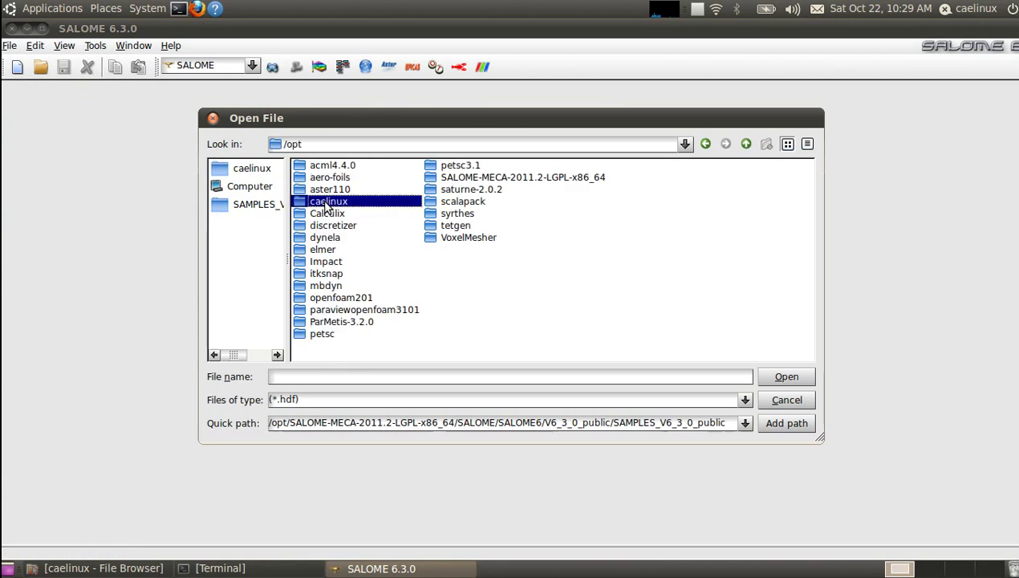
pyautogui.doubleClick(328, 202)
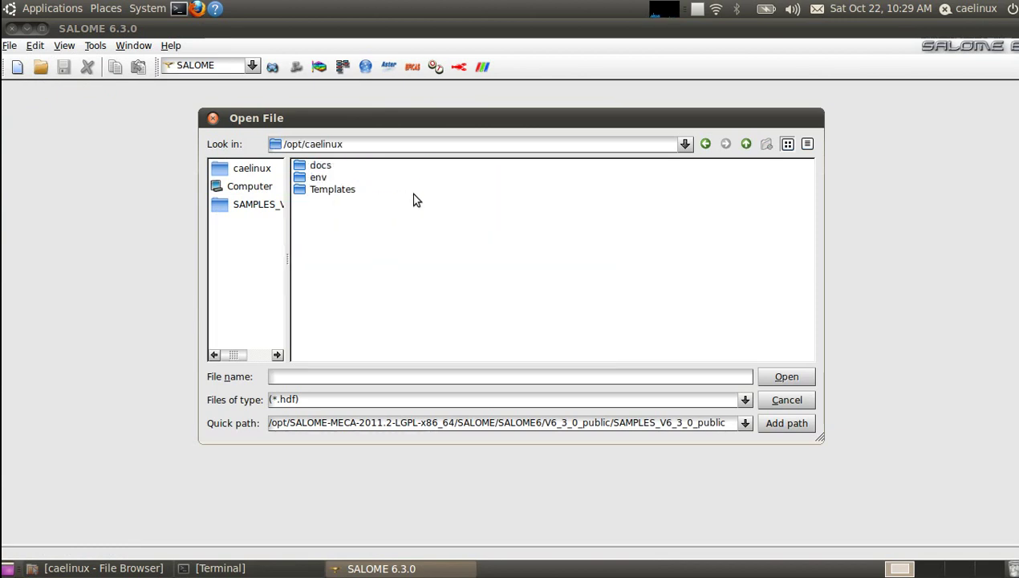
pyautogui.doubleClick(319, 167)
pyautogui.doubleClick(327, 178)
pyautogui.doubleClick(331, 200)
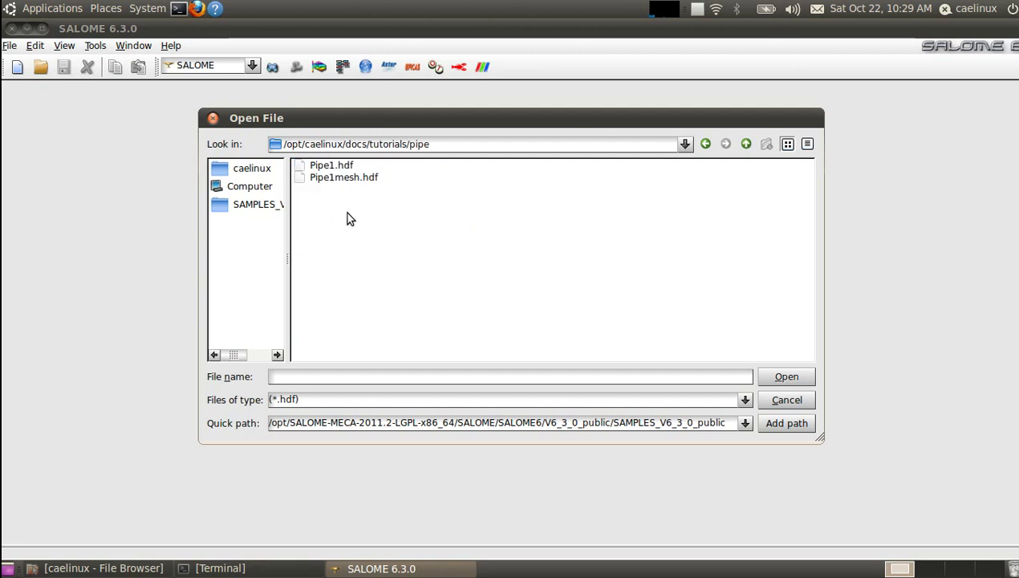
pyautogui.click(325, 178)
pyautogui.click(778, 378)
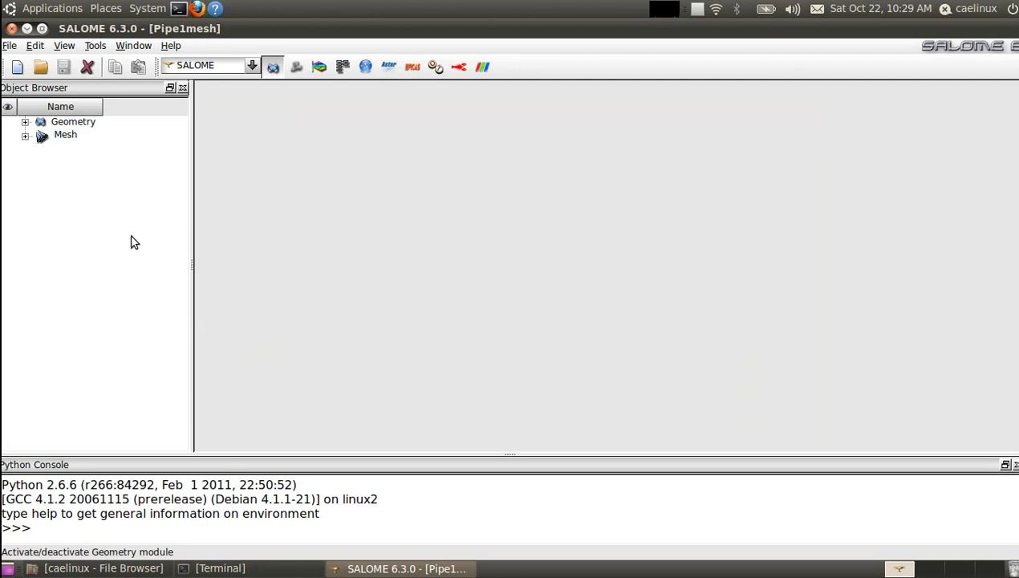
# Step: In Geometry, expand Fuse_1, widen the Name column, and render Fuse_1 shaded
pyautogui.click(25, 122)
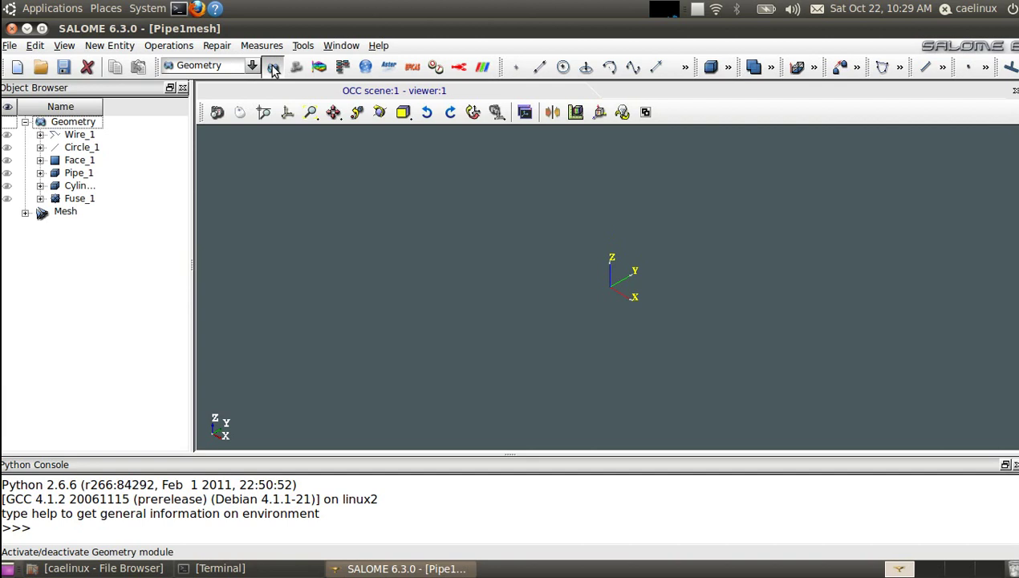
pyautogui.click(23, 200)
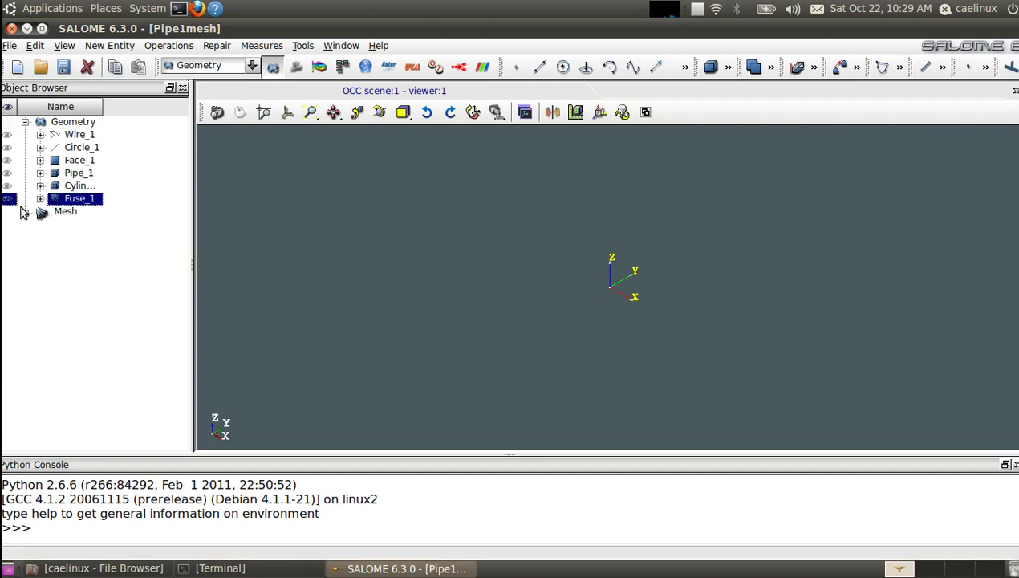
pyautogui.click(40, 198)
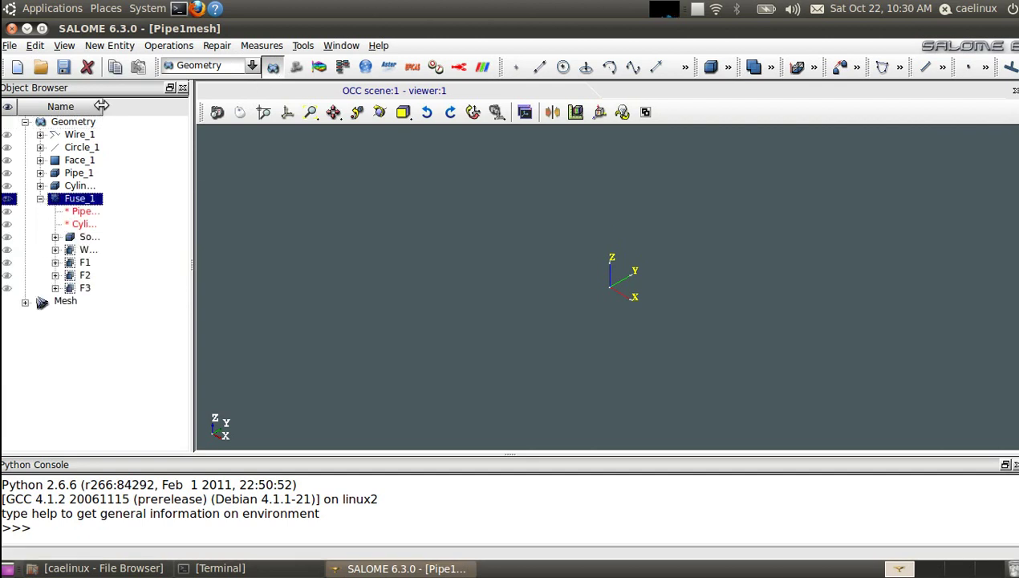
pyautogui.moveTo(103, 105); pyautogui.dragTo(155, 105)
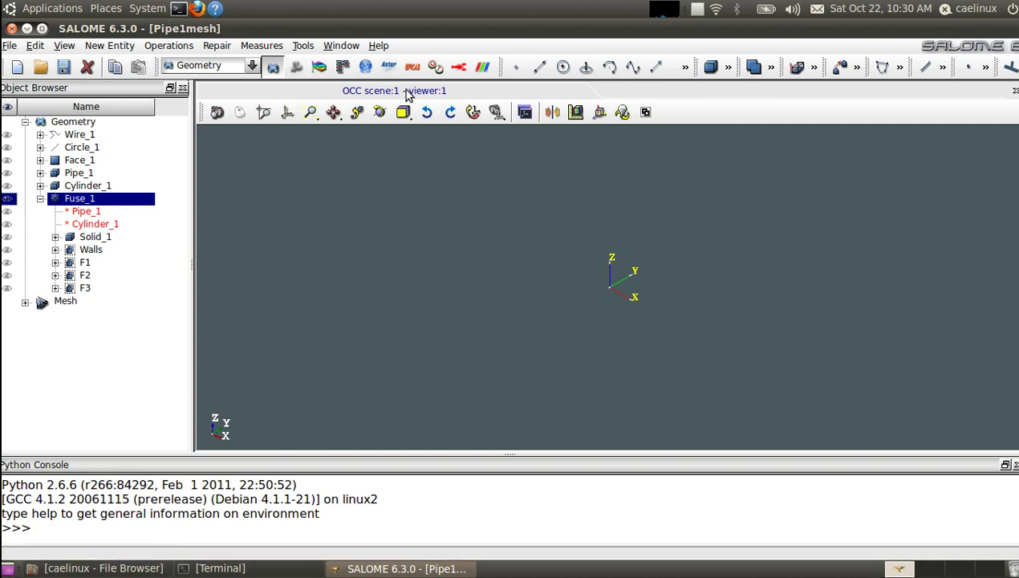
pyautogui.rightClick(555, 342)
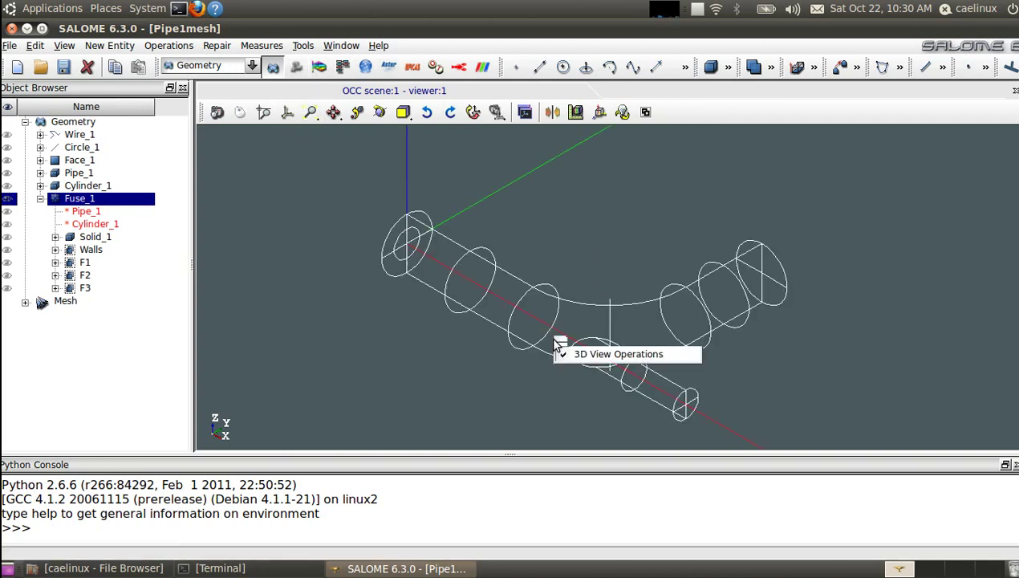
pyautogui.moveTo(628, 143)
pyautogui.click(740, 161)
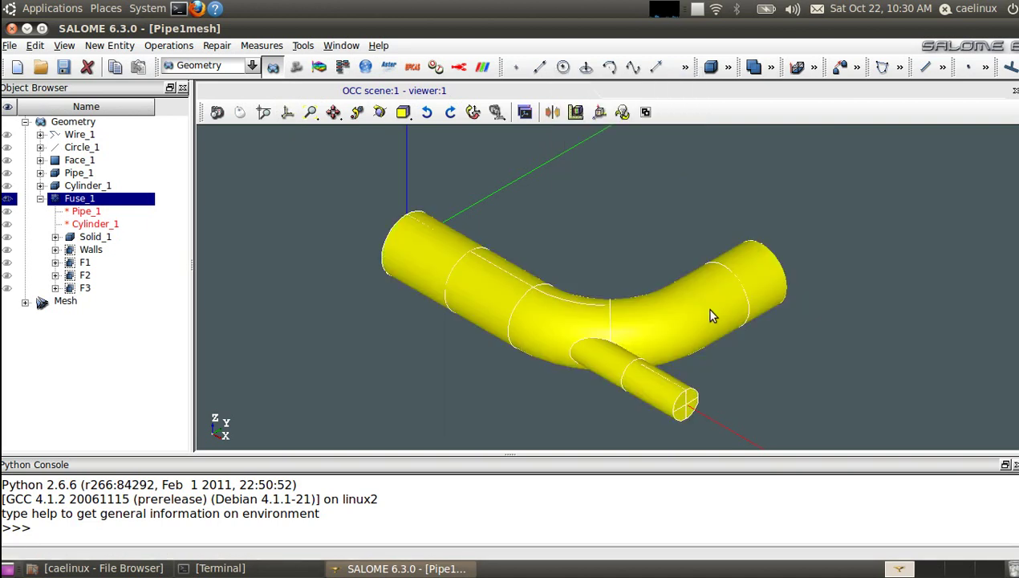
pyautogui.moveTo(689, 325)
pyautogui.keyDown('ctrl'); pyautogui.mouseDown(button='right')
pyautogui.moveTo(266, 337)
pyautogui.moveTo(113, 366)
pyautogui.moveTo(873, 254)
pyautogui.moveTo(894, 333)
pyautogui.moveTo(978, 357)
pyautogui.moveTo(997, 352)
pyautogui.mouseUp(button='right'); pyautogui.keyUp('ctrl')
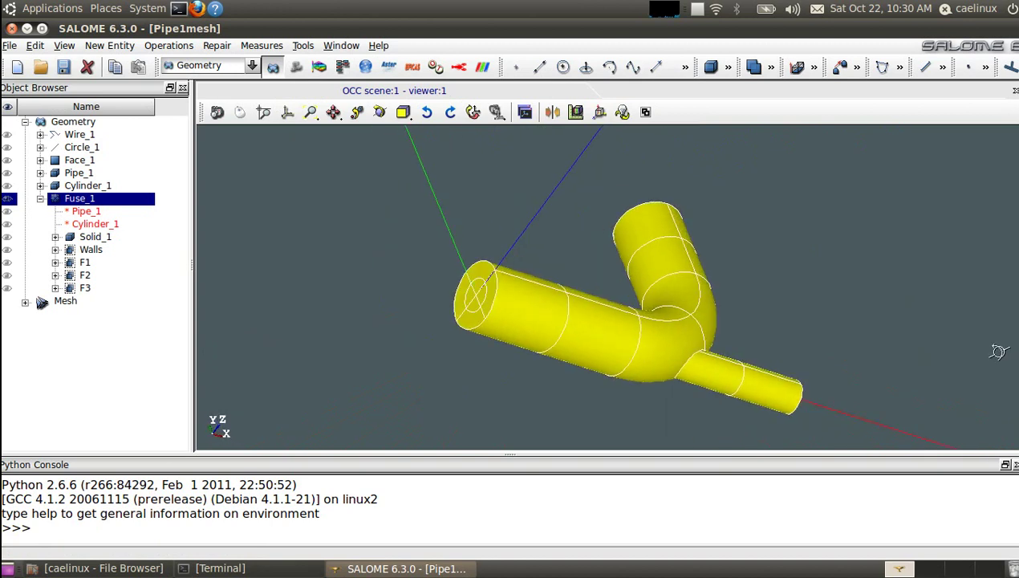
# Step: Hide Fuse_1 and Walls, show only end faces F1, F2 and F3, then switch to Mesh
pyautogui.click(7, 198)
pyautogui.click(7, 251)
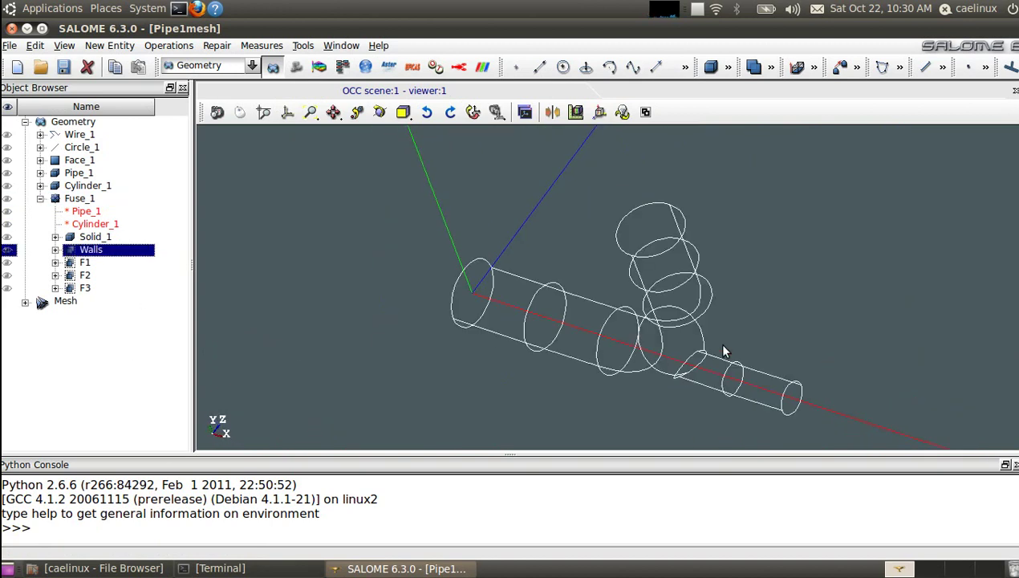
pyautogui.keyDown('ctrl'); pyautogui.moveTo(721, 350); pyautogui.dragTo(541, 343, button='right'); pyautogui.keyUp('ctrl')
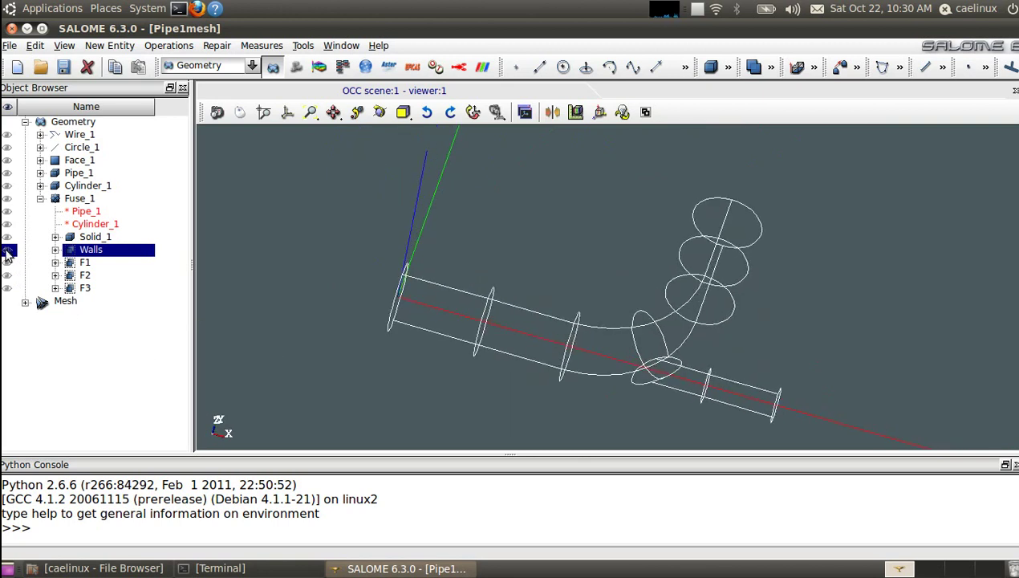
pyautogui.click(7, 252)
pyautogui.click(7, 263)
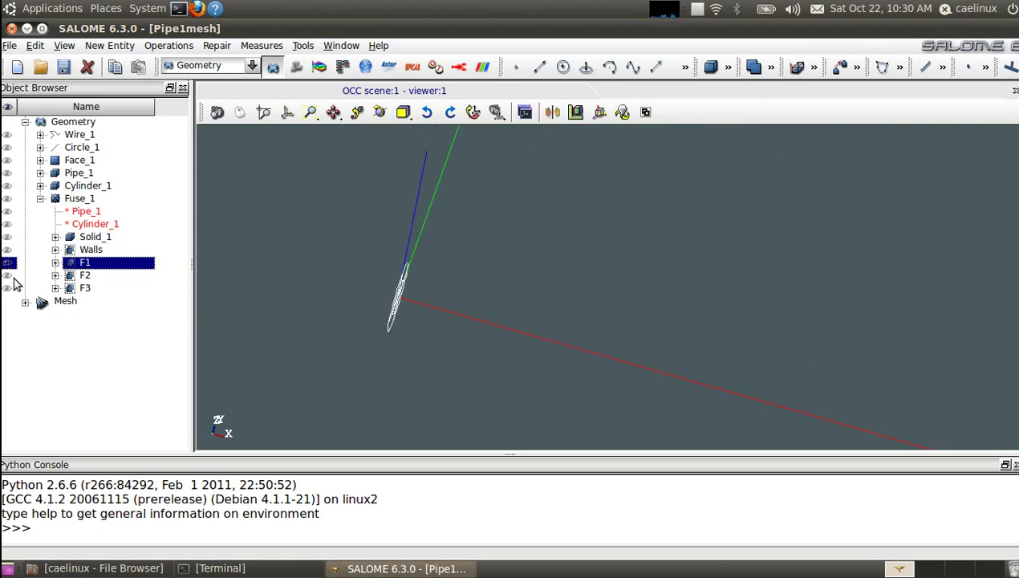
pyautogui.keyDown('ctrl'); pyautogui.moveTo(468, 276); pyautogui.dragTo(694, 313, button='right'); pyautogui.keyUp('ctrl')
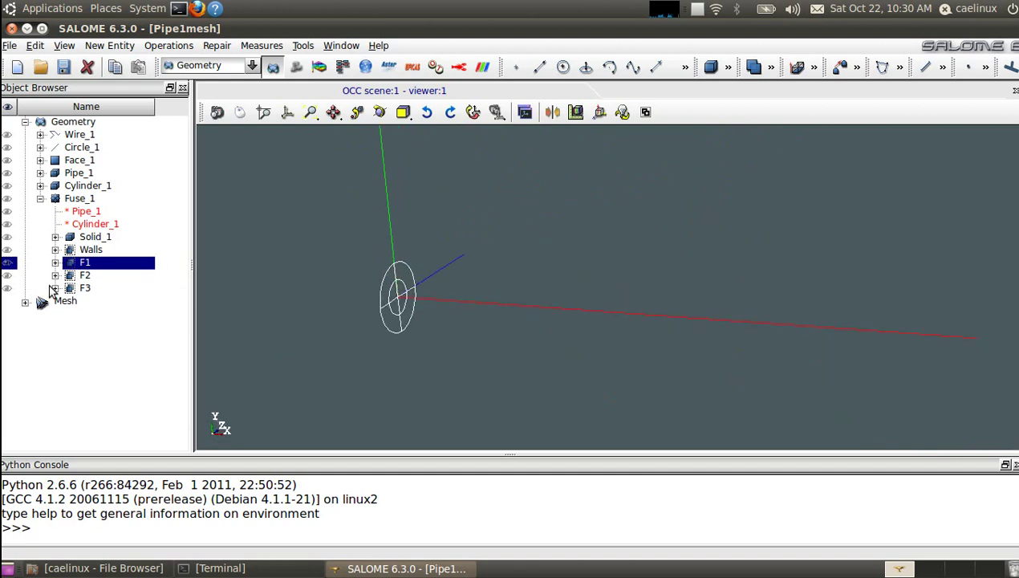
pyautogui.click(7, 275)
pyautogui.click(8, 288)
pyautogui.keyDown('ctrl'); pyautogui.moveTo(518, 333); pyautogui.dragTo(530, 282, button='right'); pyautogui.keyUp('ctrl')
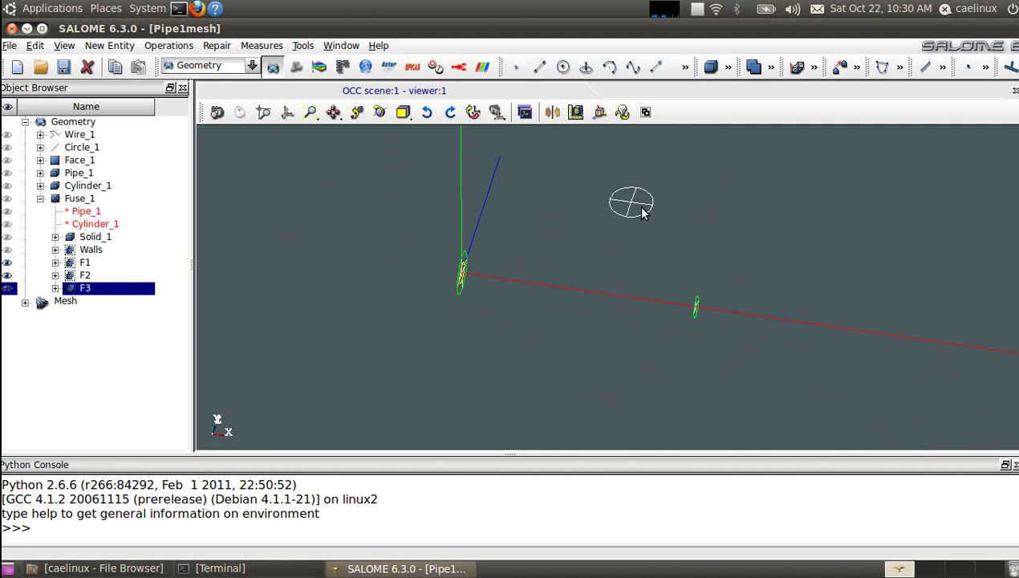
pyautogui.keyDown('shift'); pyautogui.click(697, 307); pyautogui.keyUp('shift')
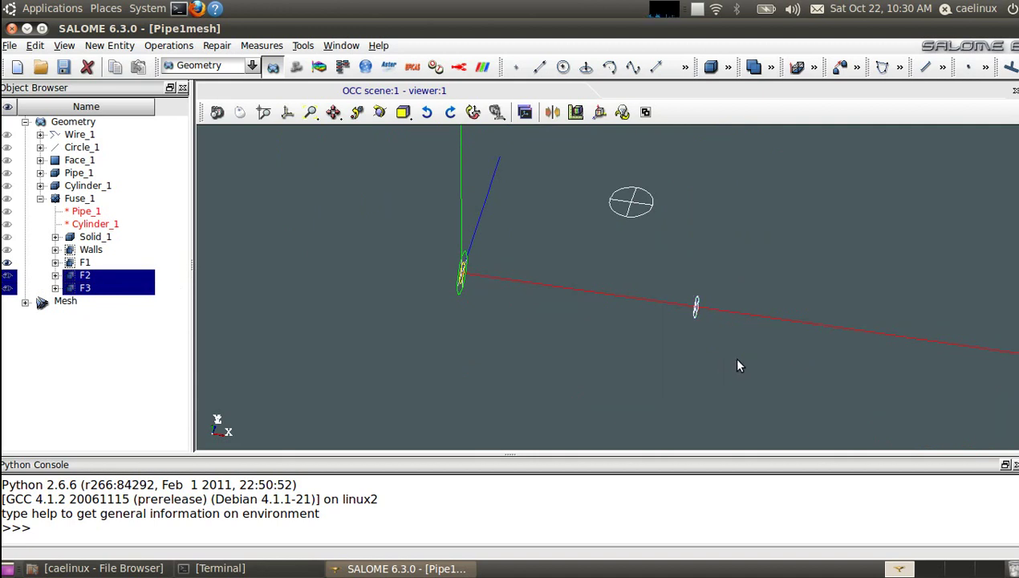
pyautogui.click(250, 66)
pyautogui.click(207, 112)
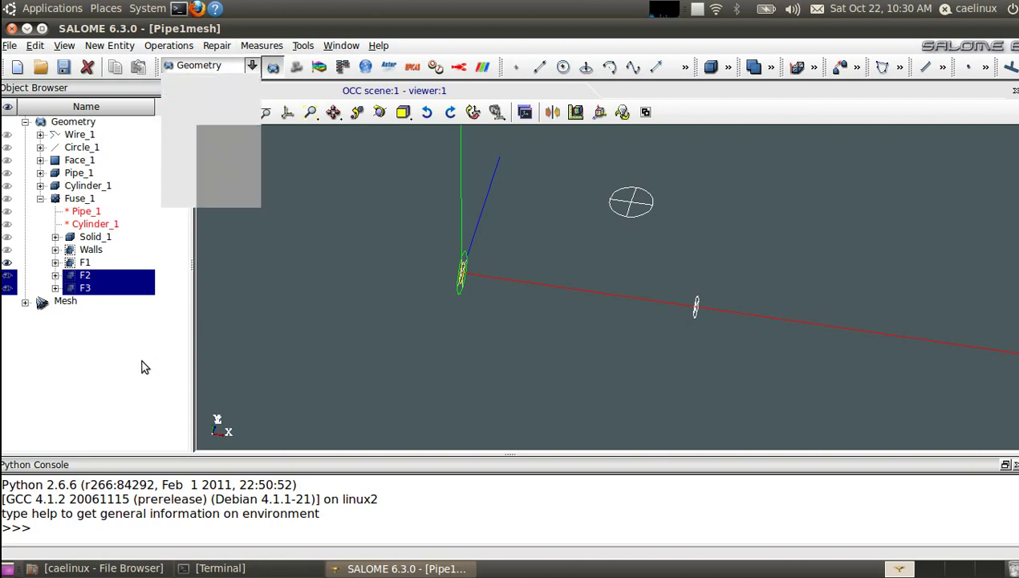
# Step: Show Mesh_1 in the 3D view and zoom in on it
pyautogui.click(25, 303)
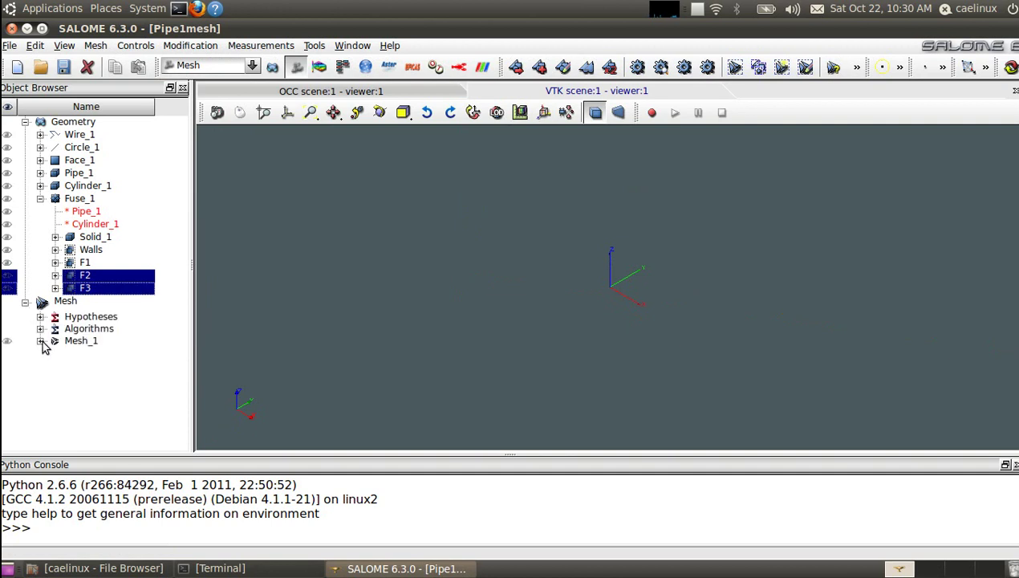
pyautogui.click(41, 341)
pyautogui.rightClick(77, 341)
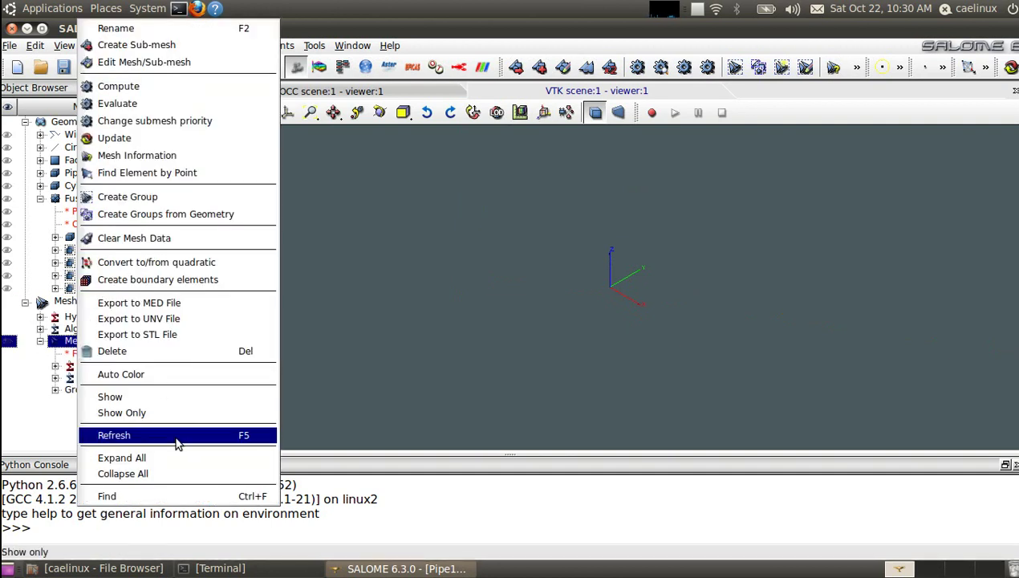
pyautogui.click(232, 398)
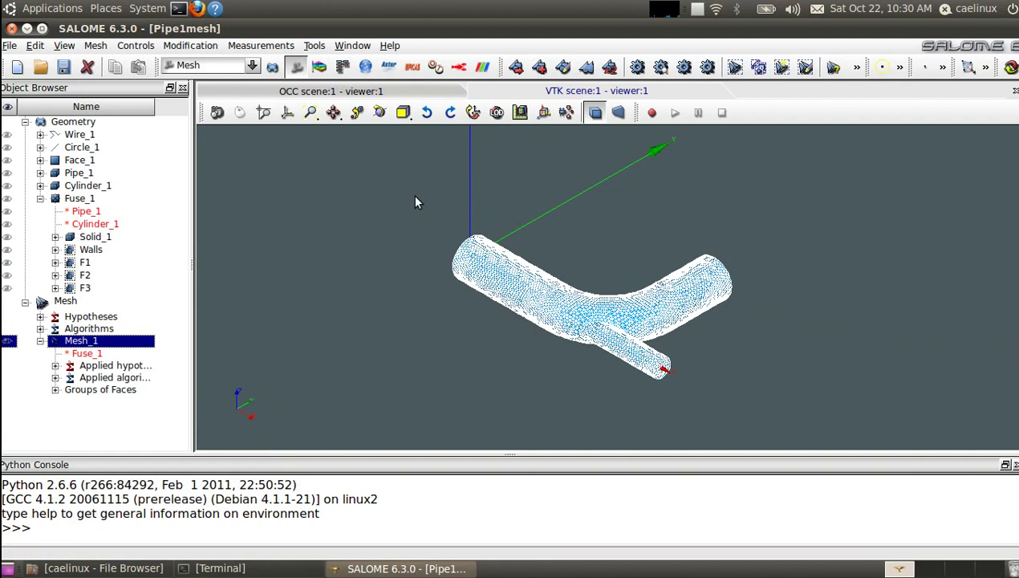
pyautogui.scroll(1, 598, 325)
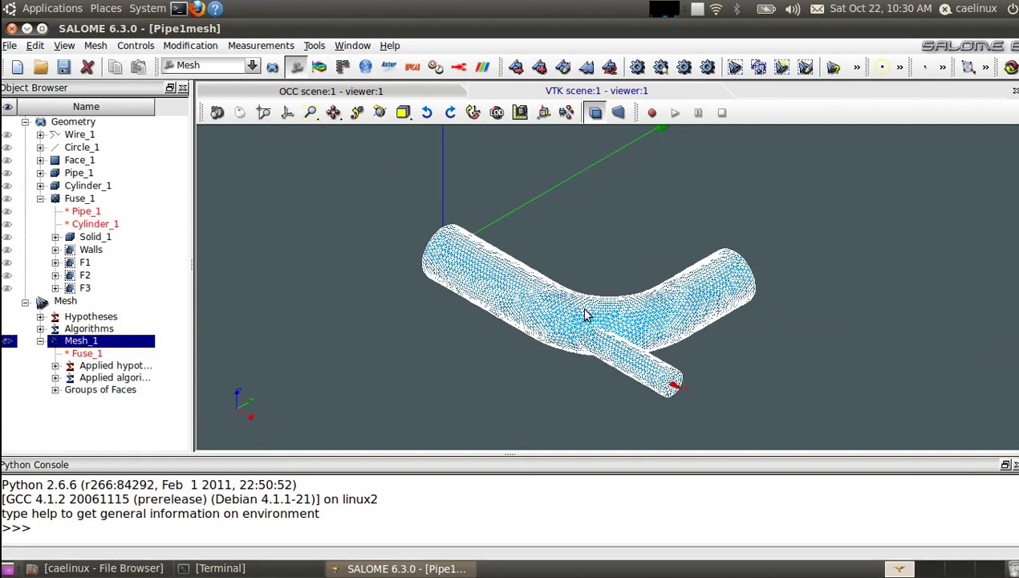
pyautogui.scroll(1, 584, 315)
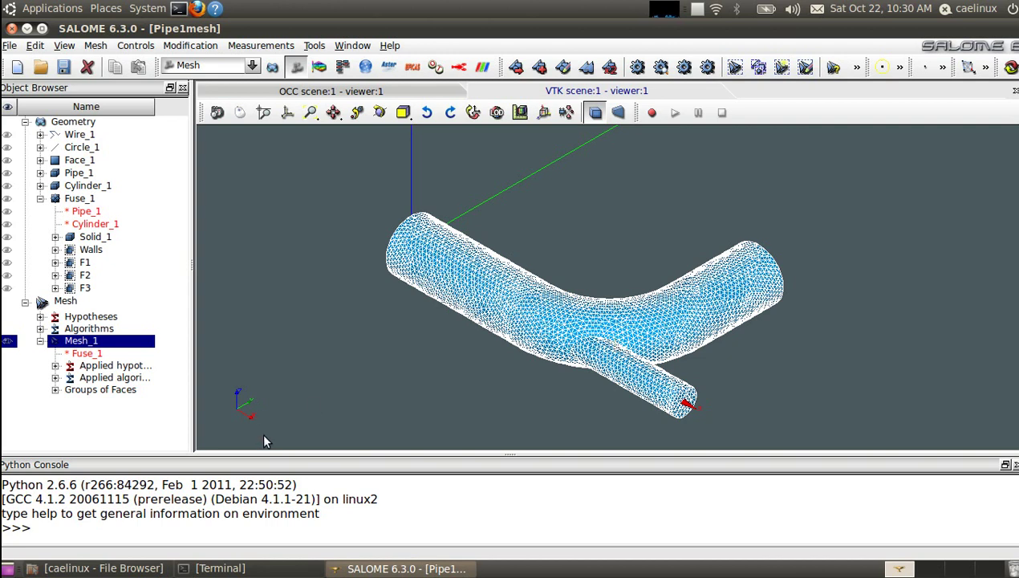
# Step: Expand Groups of Faces and display the Walls, F1, F2 and F3 face groups
pyautogui.click(56, 390)
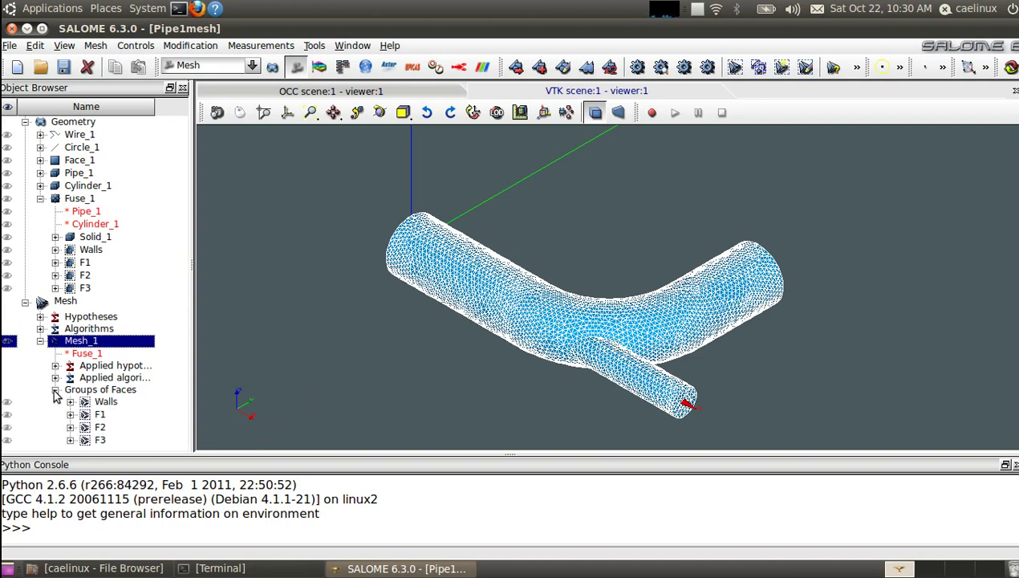
pyautogui.moveTo(155, 106); pyautogui.dragTo(180, 107)
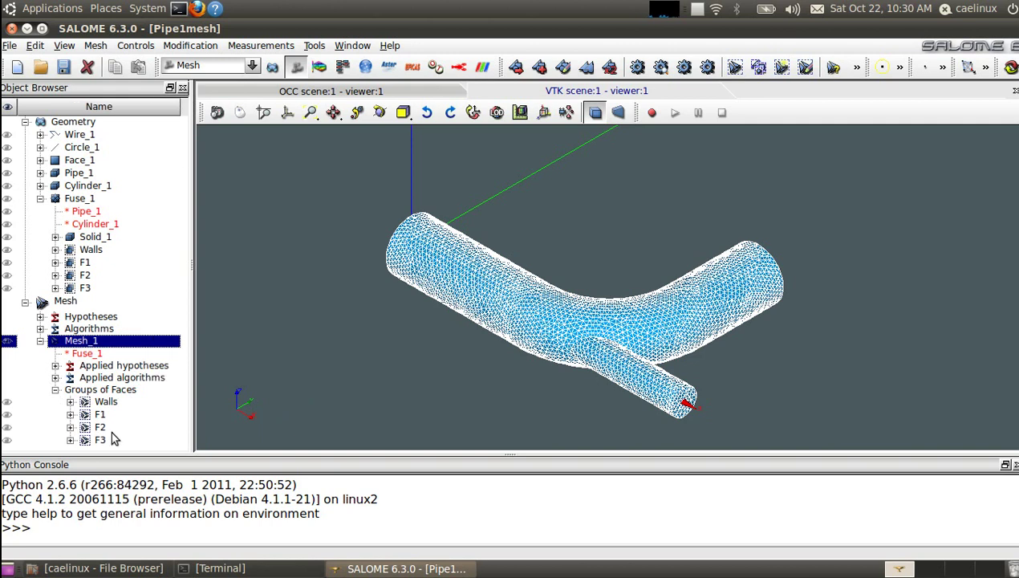
pyautogui.click(103, 404)
pyautogui.click(100, 416)
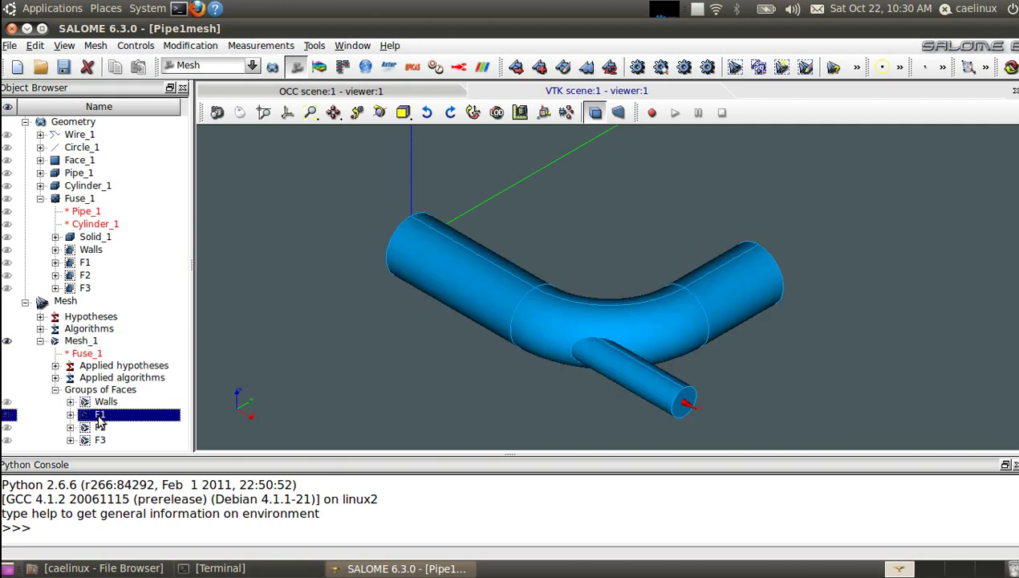
pyautogui.click(101, 429)
pyautogui.click(101, 441)
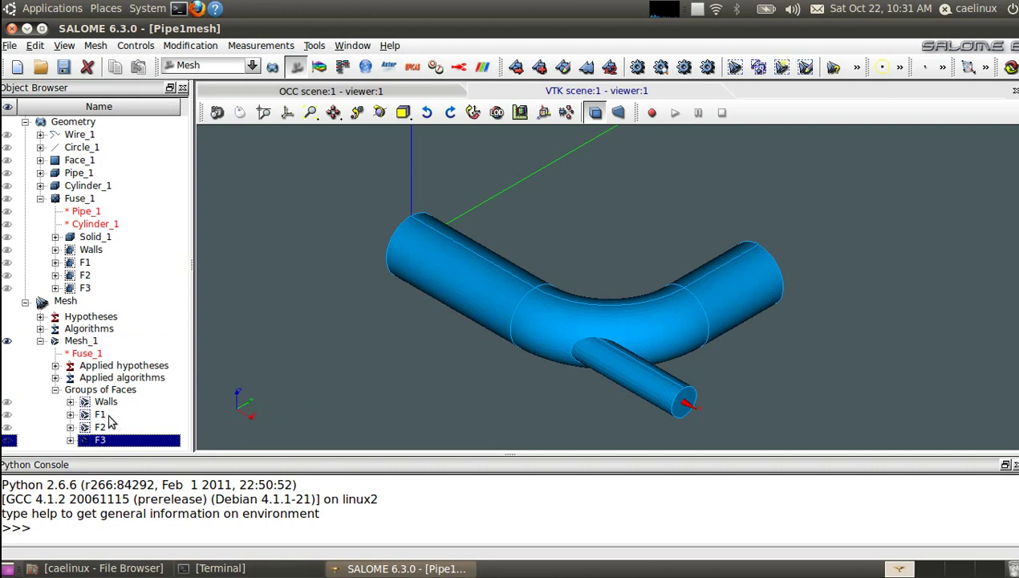
pyautogui.click(101, 416)
pyautogui.click(101, 428)
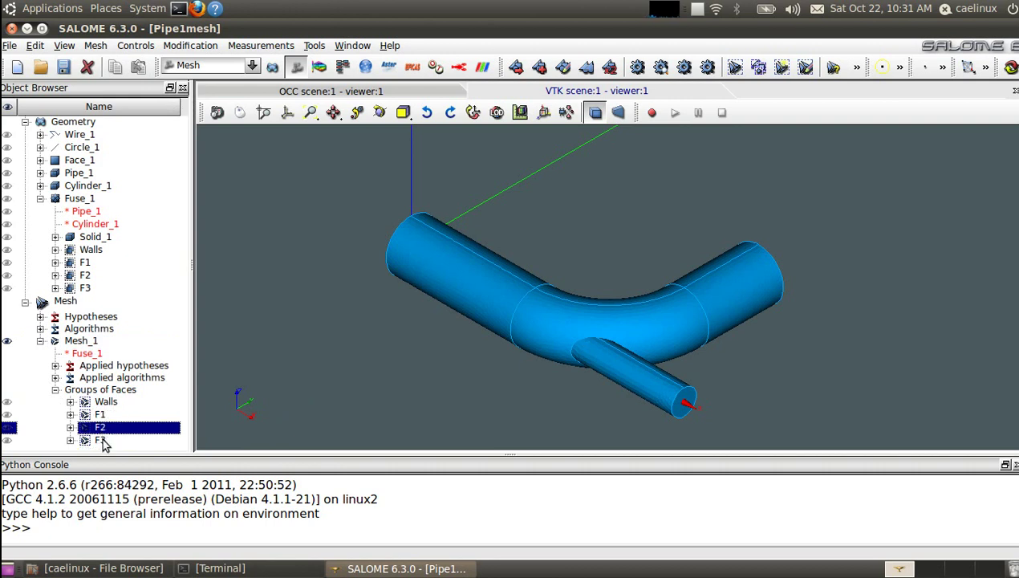
pyautogui.click(101, 441)
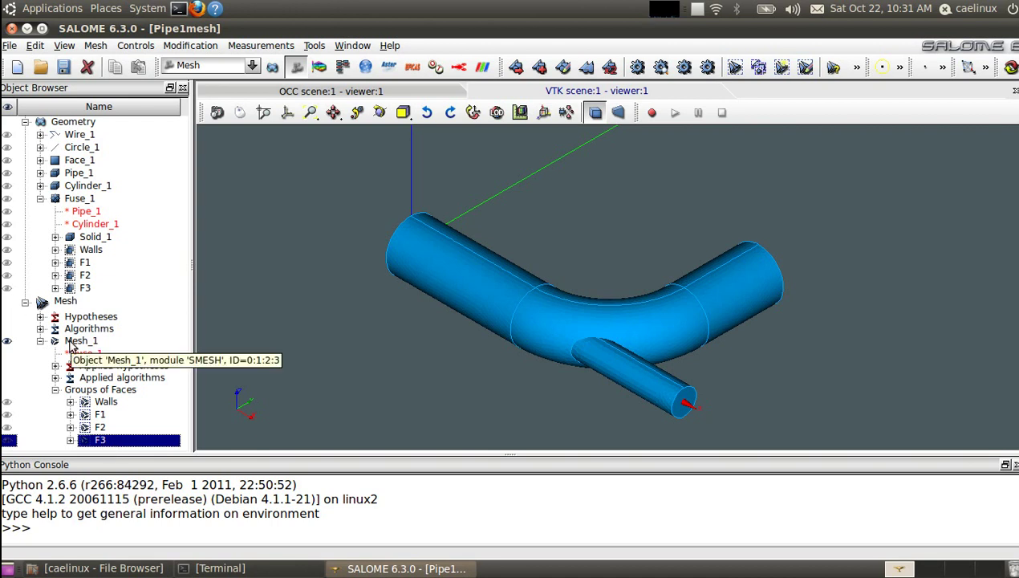
# Step: Open the CAELinux Tutorials pipe folder in File Browser, minimize it, and restore SALOME
pyautogui.click(27, 29)
pyautogui.doubleClick(62, 55)
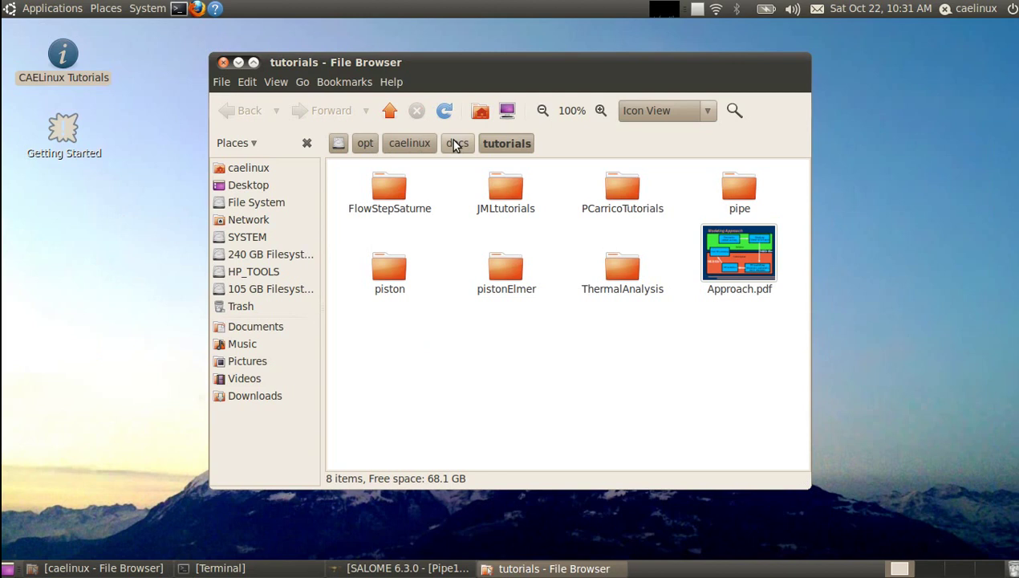
pyautogui.doubleClick(746, 190)
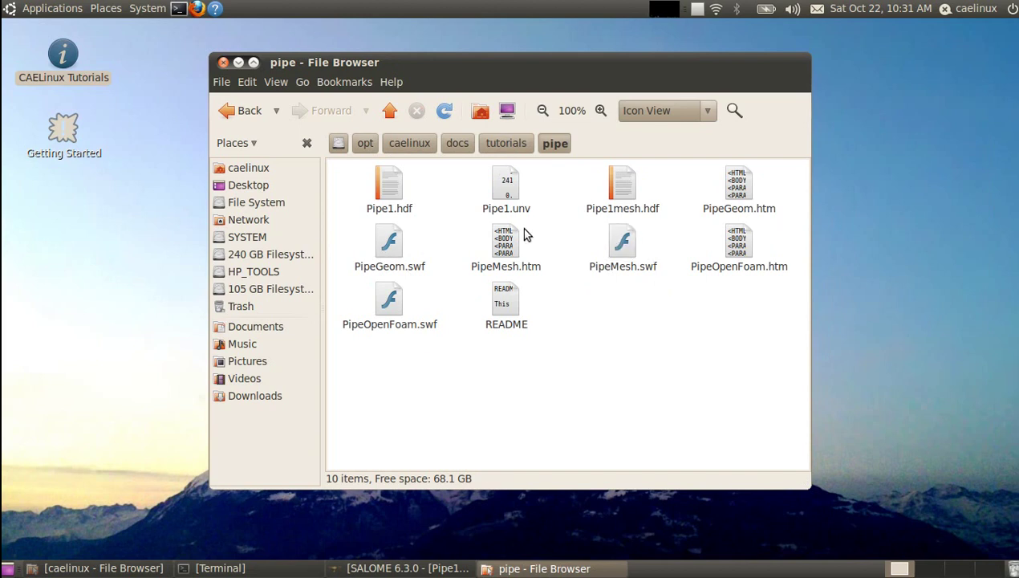
pyautogui.click(238, 61)
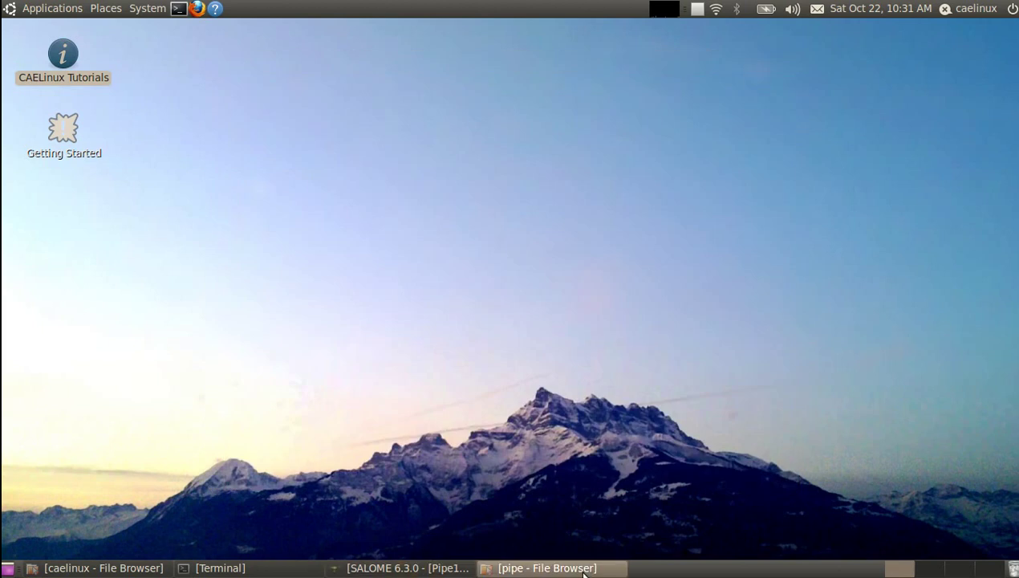
pyautogui.click(401, 568)
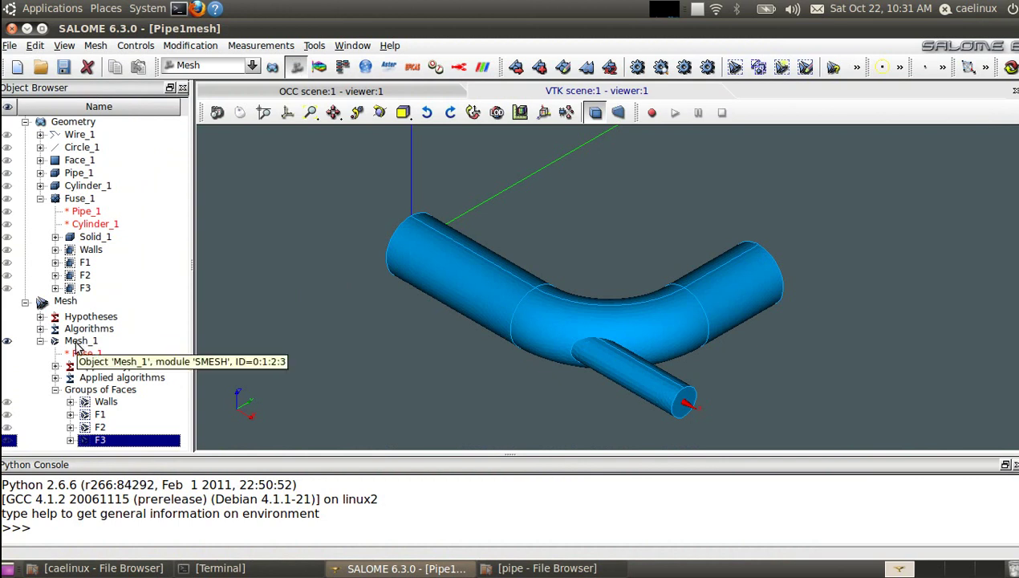
# Step: Export Mesh_1 as pipe.unv into a new CFD-OpenFOAM folder under /home/caelinux
pyautogui.rightClick(76, 344)
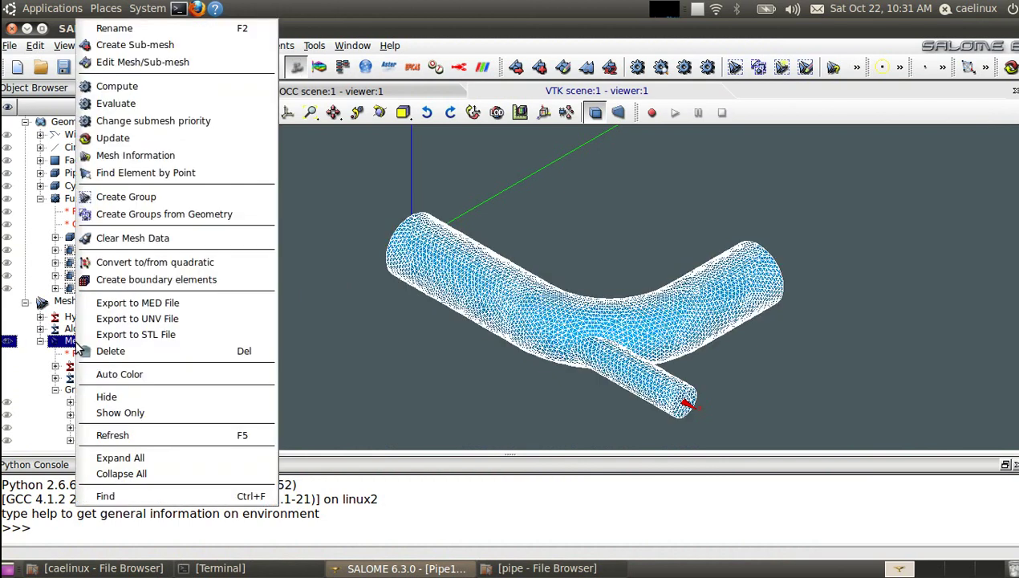
pyautogui.click(176, 319)
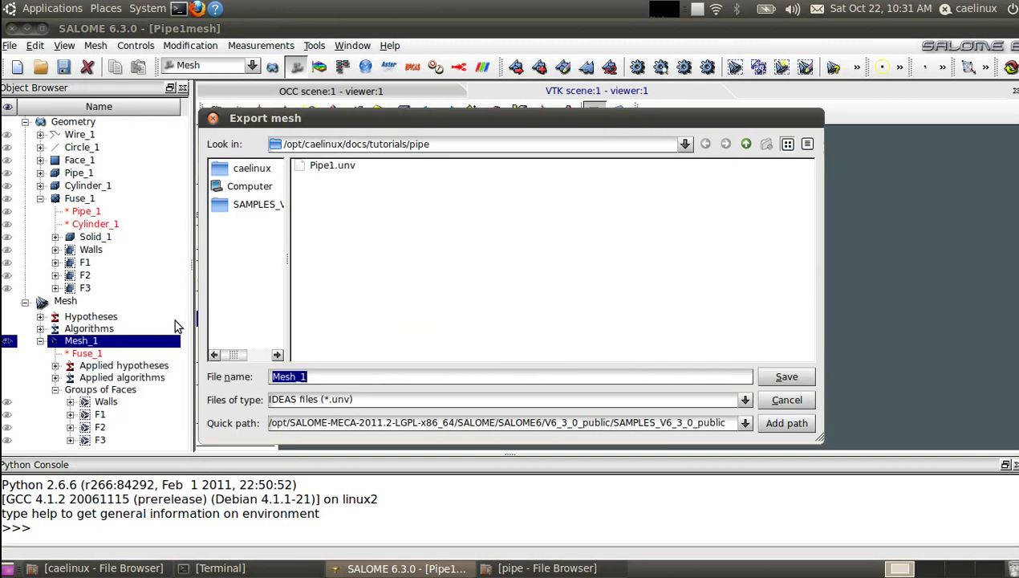
pyautogui.click(252, 168)
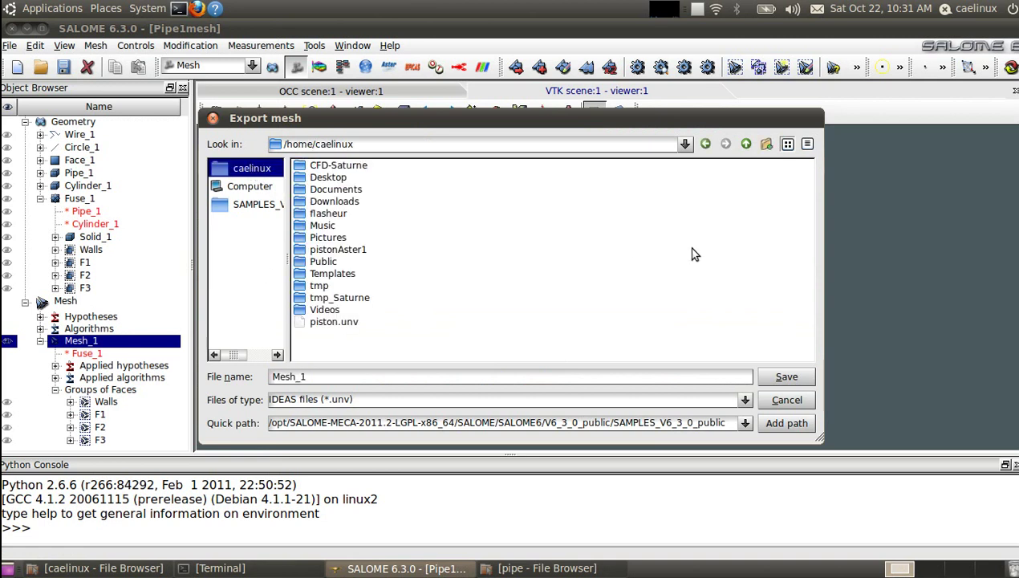
pyautogui.click(767, 144)
pyautogui.write('CFD')
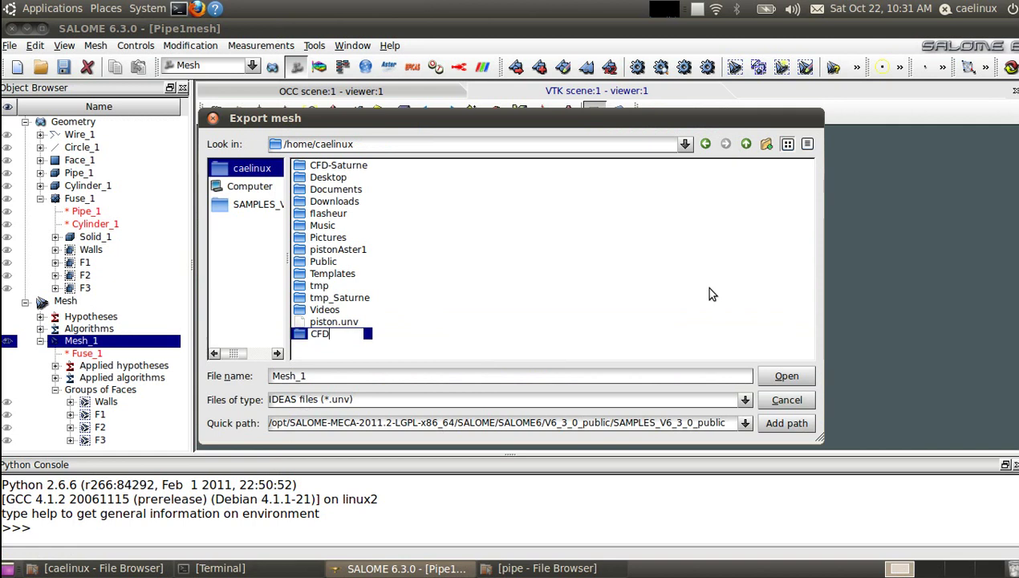
pyautogui.write('-OpenFOAM')
pyautogui.press('Return')
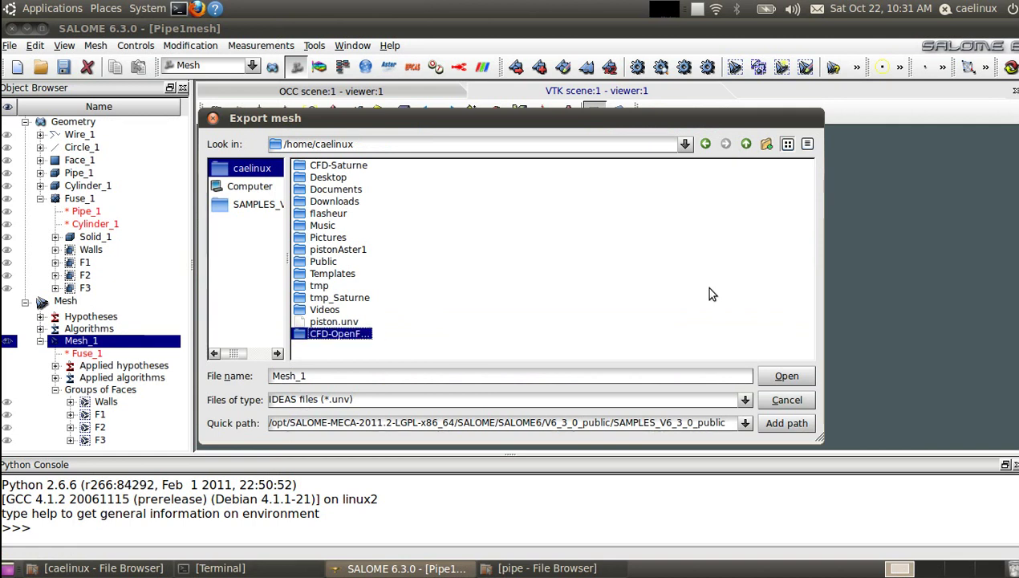
pyautogui.press('Return')
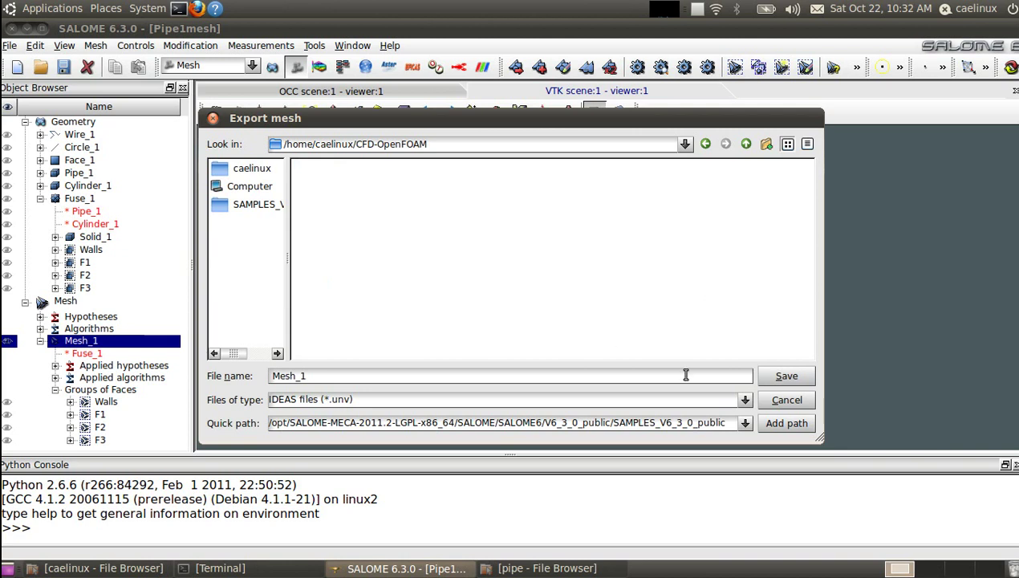
pyautogui.doubleClick(327, 376)
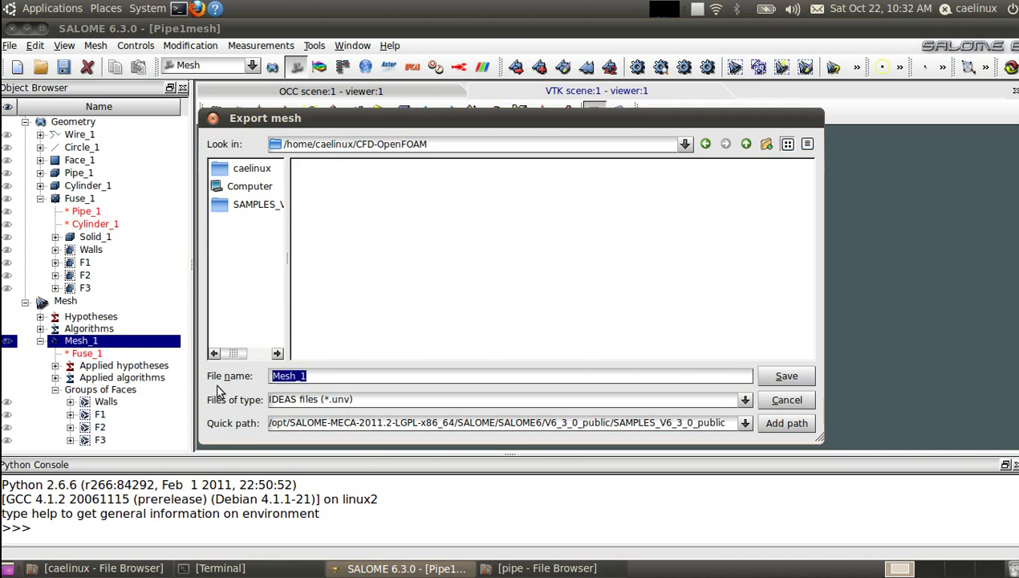
pyautogui.write('ipipe.unv')
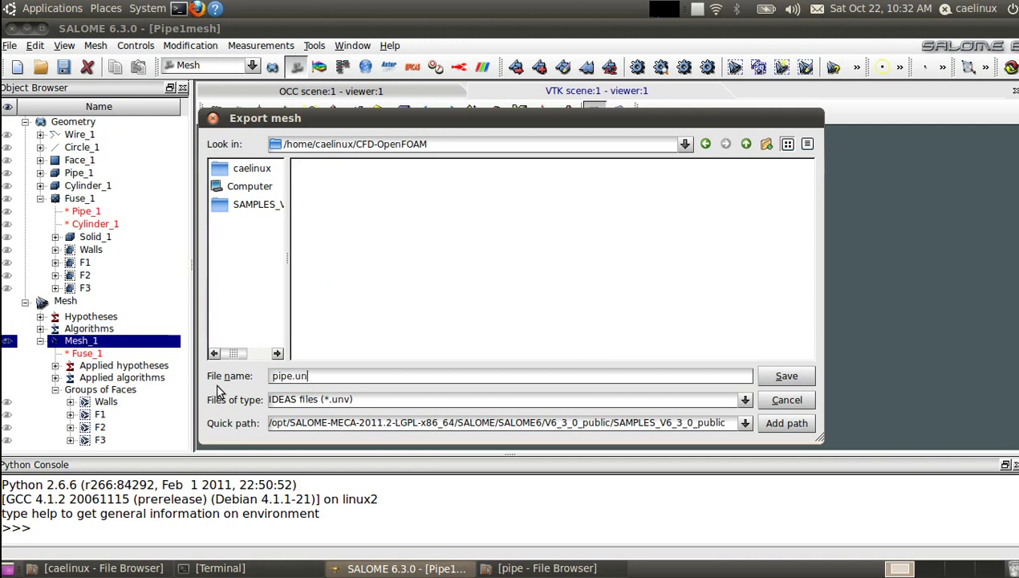
pyautogui.click(790, 377)
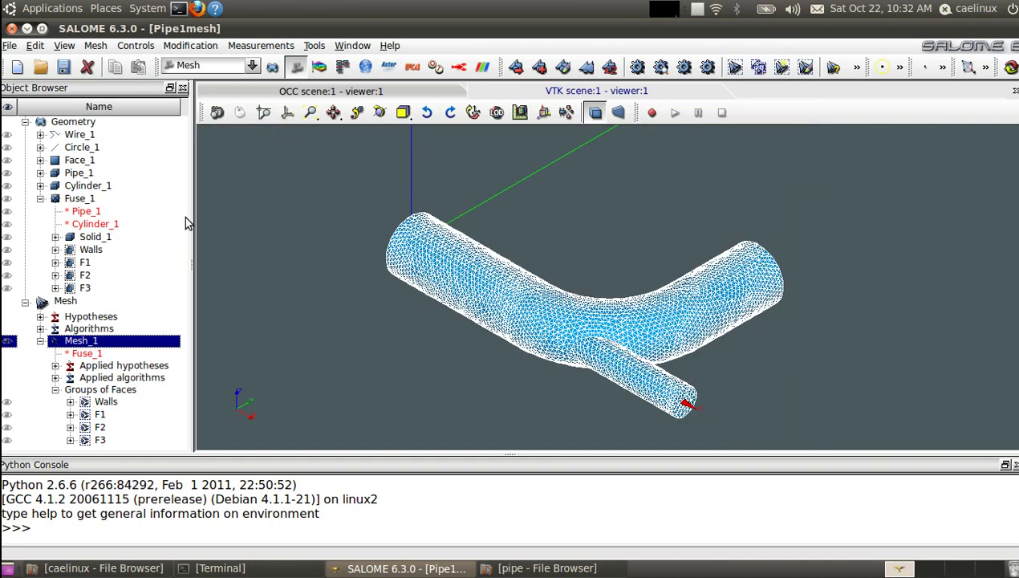
# Step: Minimize SALOME and launch the SimpleFOAM Wizard from the CAELinux applications menu
pyautogui.click(27, 28)
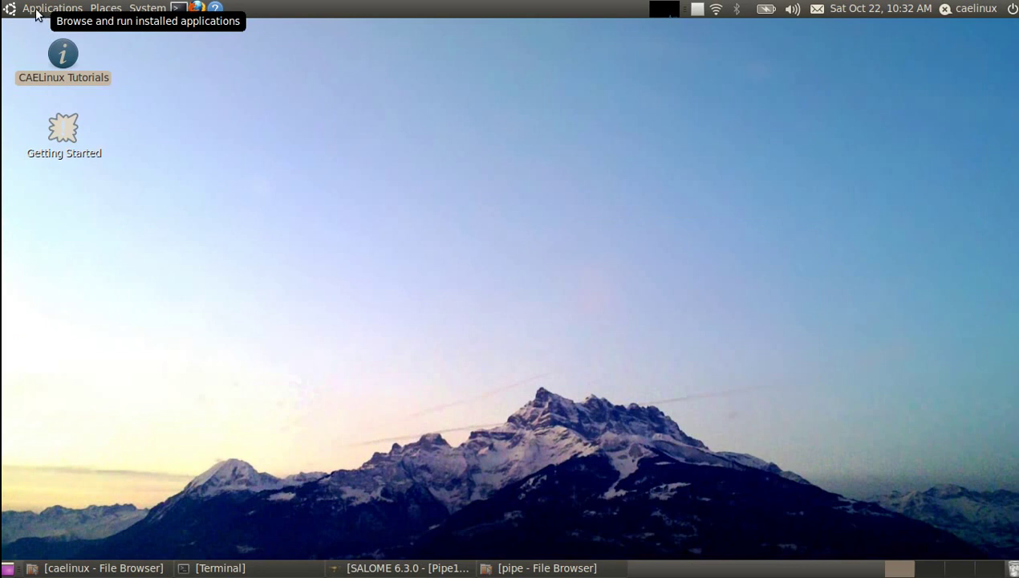
pyautogui.click(35, 10)
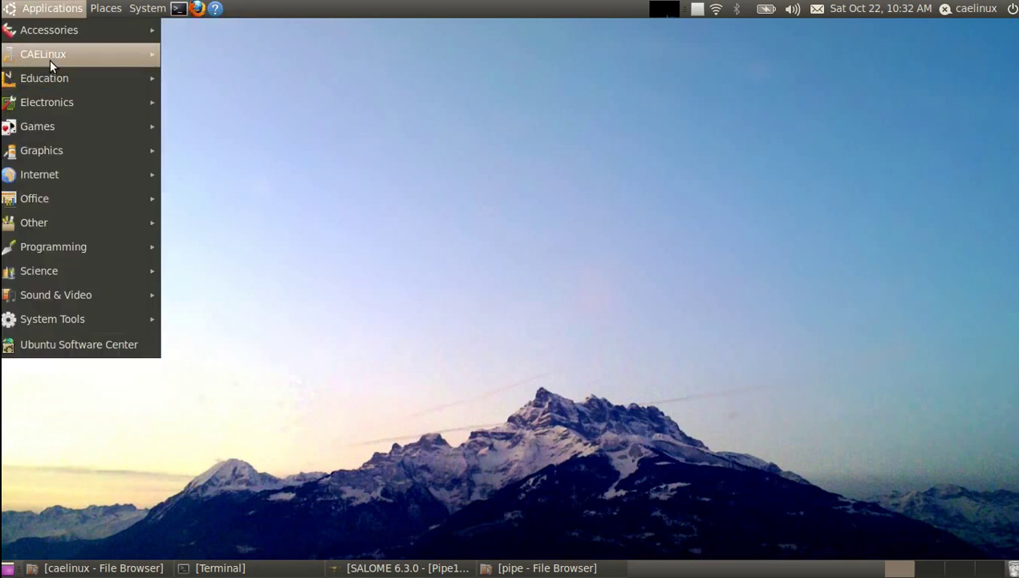
pyautogui.moveTo(47, 53)
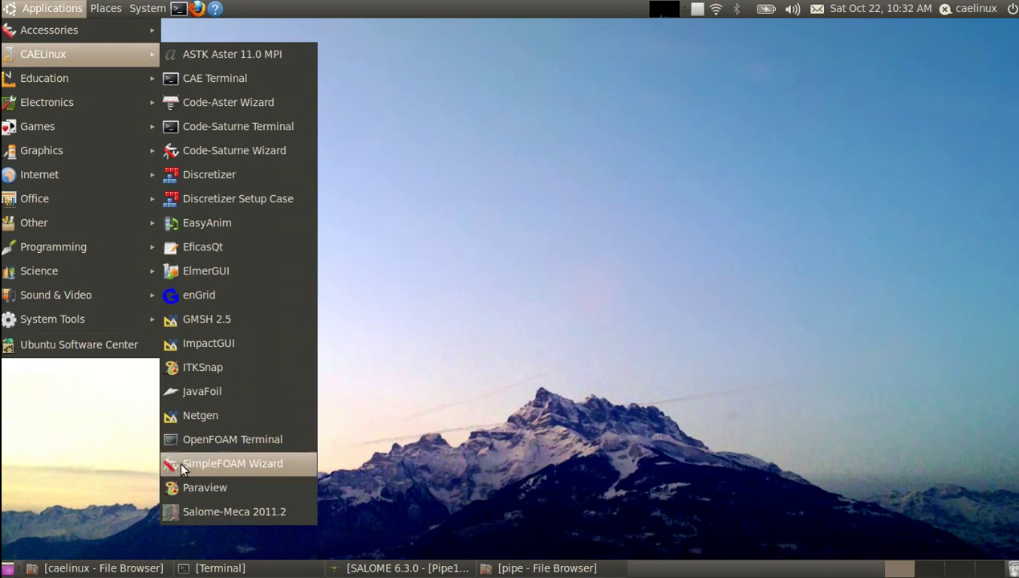
pyautogui.click(257, 470)
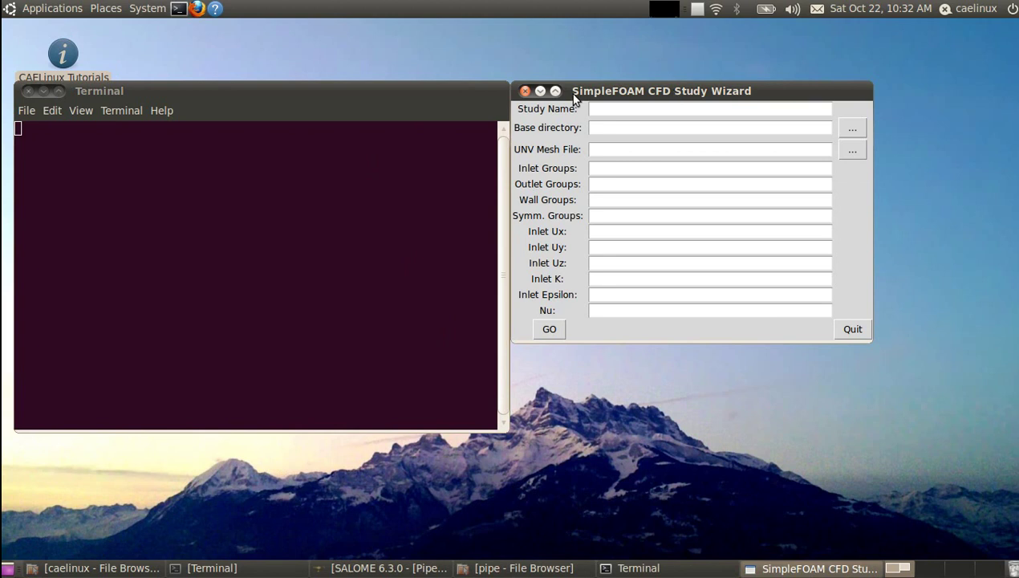
# Step: Name the study Pipe and set its base directory to /home/caelinux/CFD-OpenFOAM
pyautogui.moveTo(636, 95); pyautogui.dragTo(464, 81)
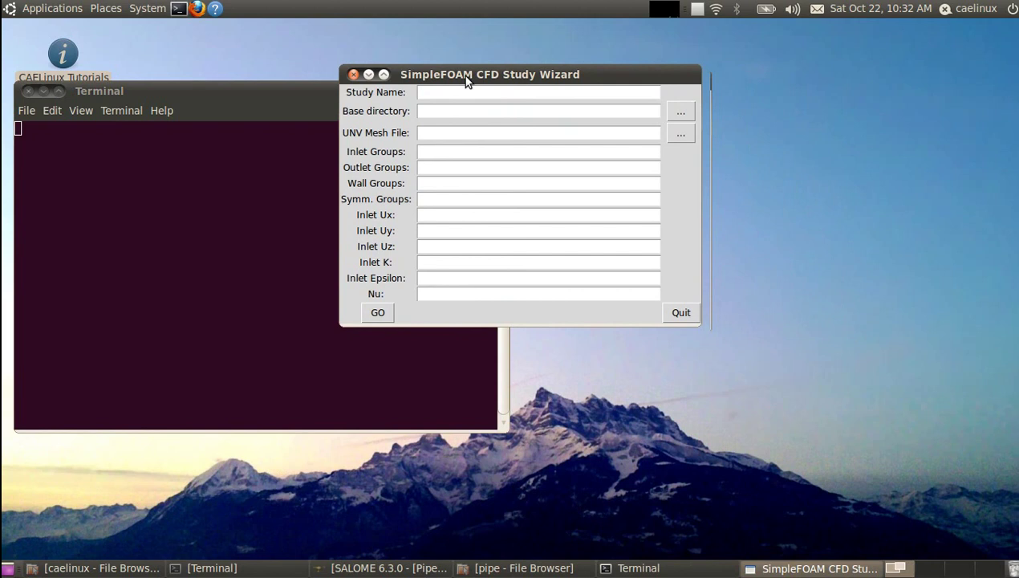
pyautogui.click(447, 93)
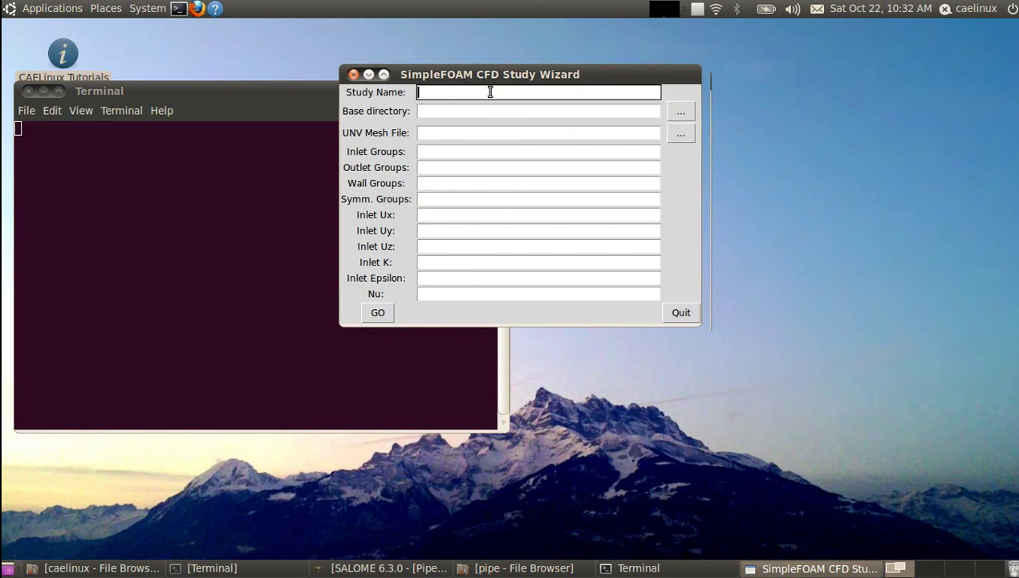
pyautogui.write('Pipe')
pyautogui.click(506, 113)
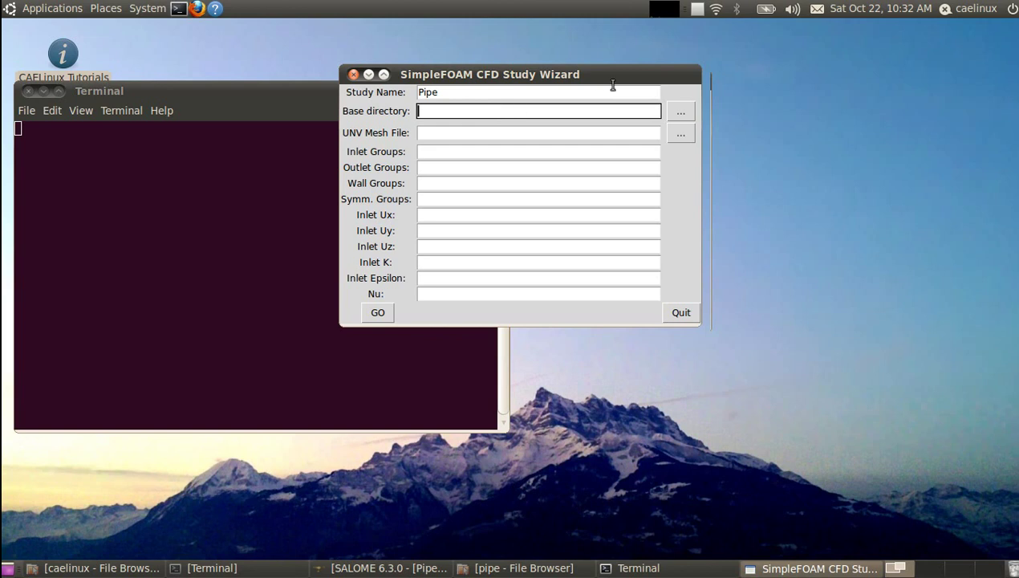
pyautogui.click(679, 118)
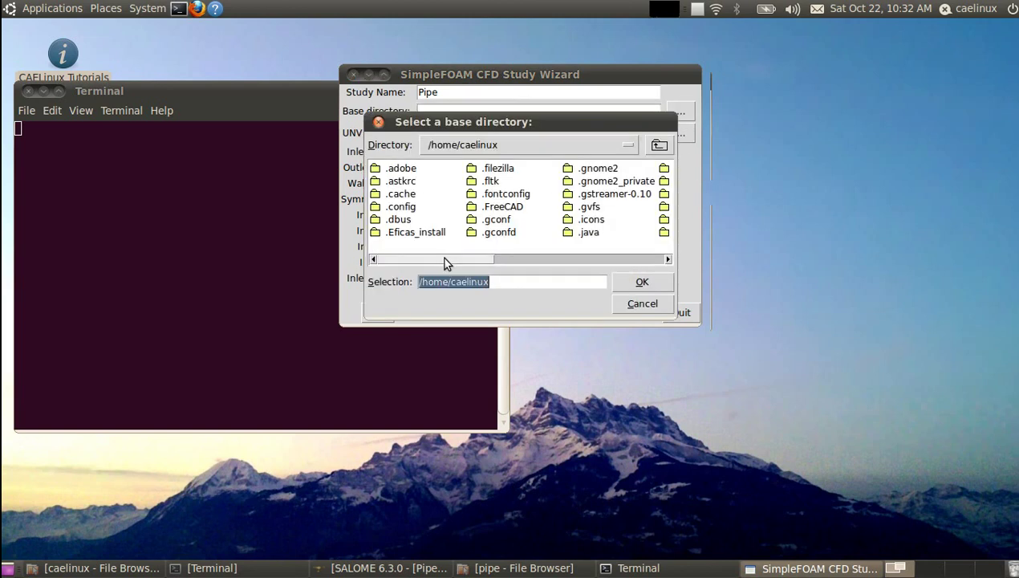
pyautogui.moveTo(441, 258); pyautogui.dragTo(589, 266)
pyautogui.doubleClick(523, 181)
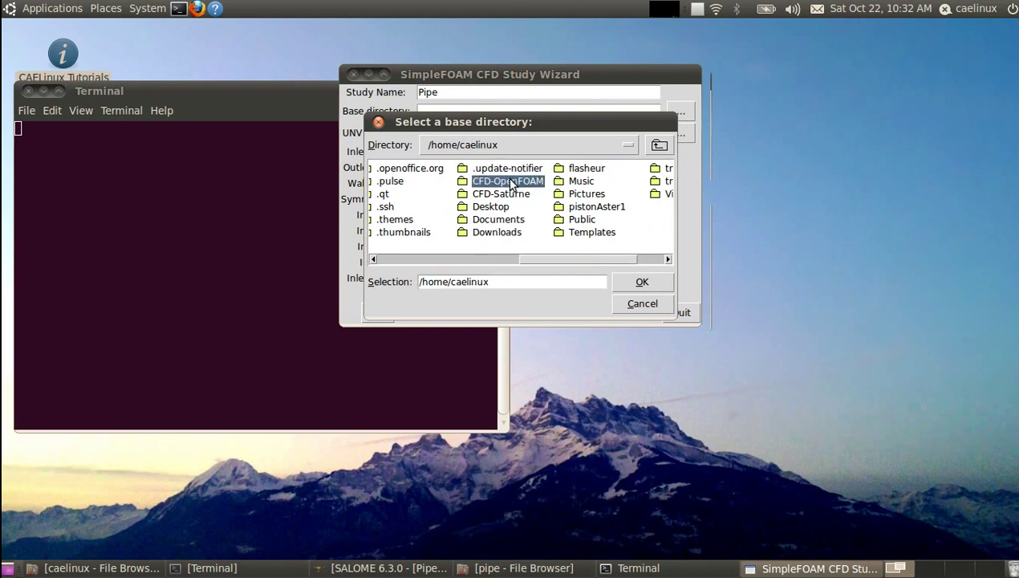
pyautogui.click(642, 282)
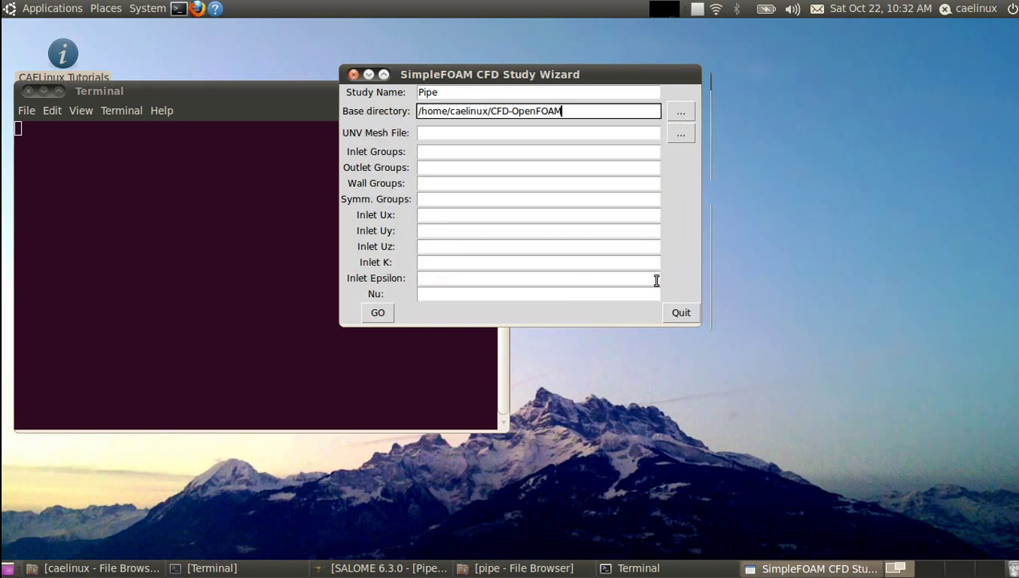
# Step: Choose /home/caelinux/CFD-OpenFOAM/pipe.unv as the UNV mesh file
pyautogui.click(472, 133)
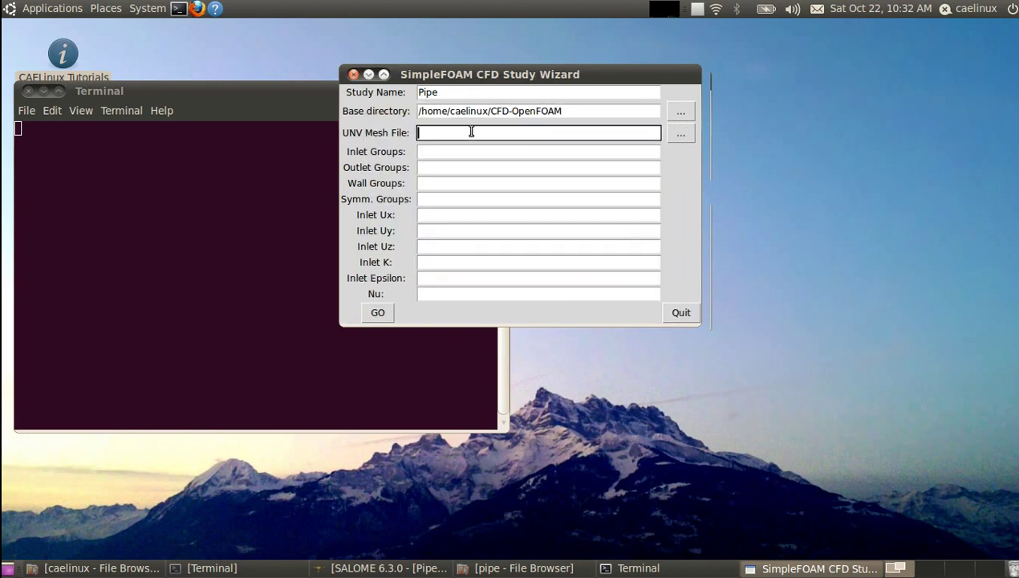
pyautogui.click(681, 136)
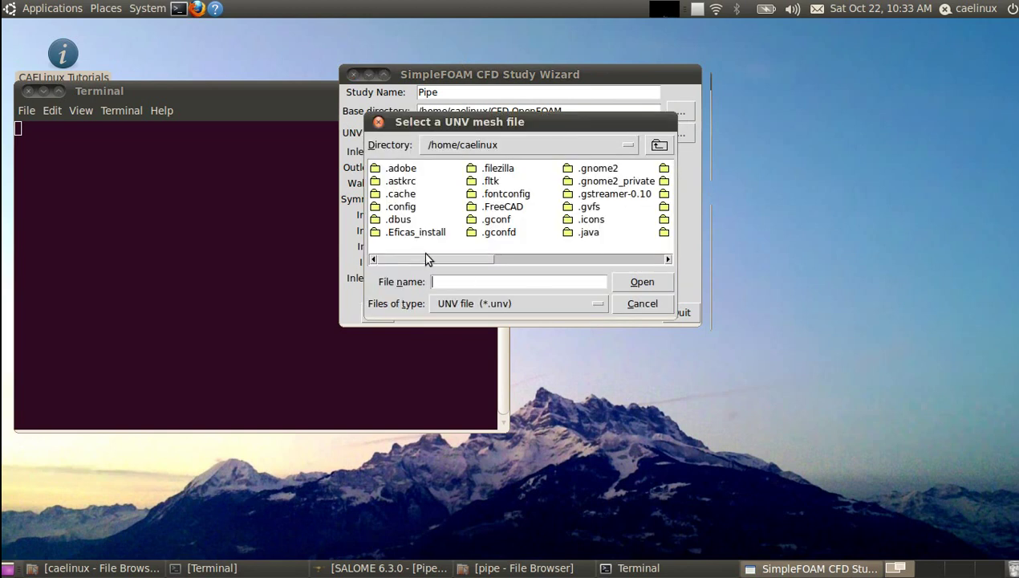
pyautogui.moveTo(421, 259); pyautogui.dragTo(536, 258)
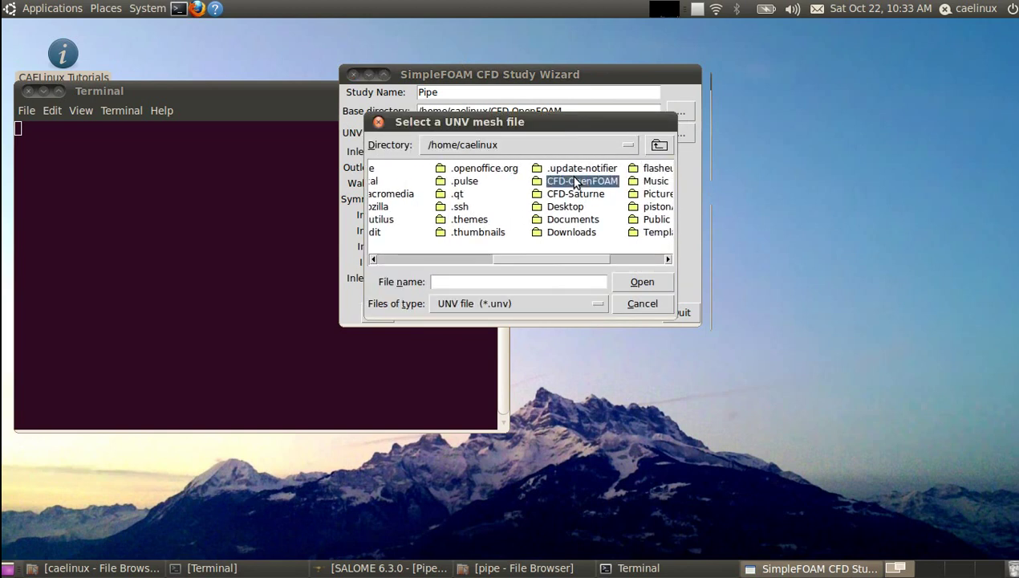
pyautogui.doubleClick(571, 181)
pyautogui.doubleClick(402, 169)
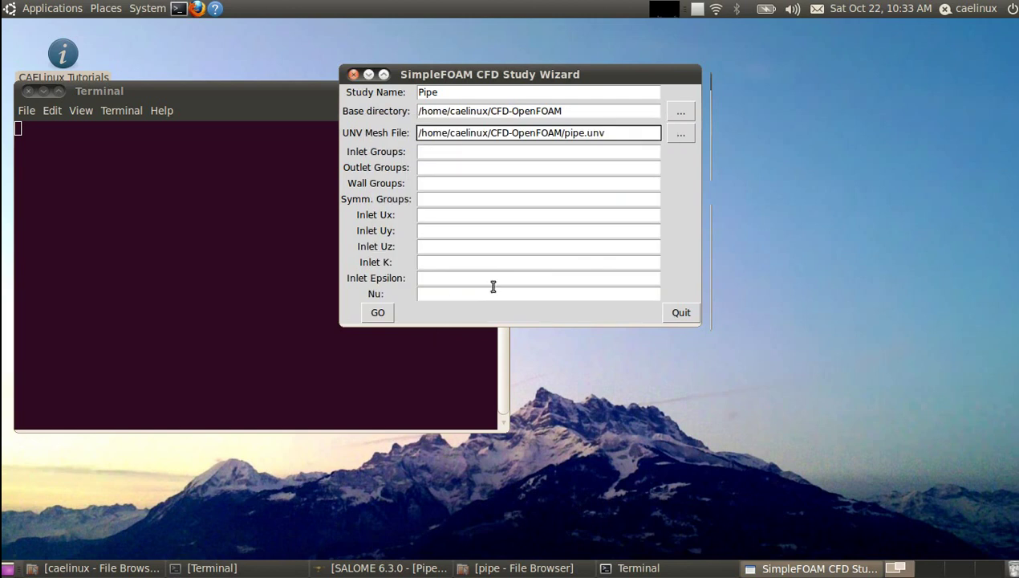
pyautogui.click(458, 150)
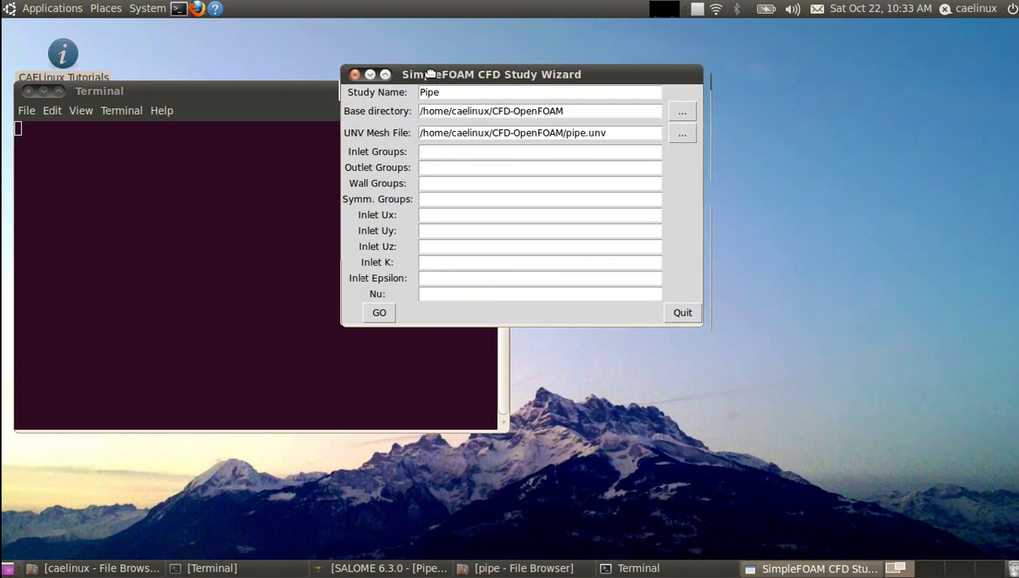
pyautogui.moveTo(428, 74); pyautogui.dragTo(658, 54)
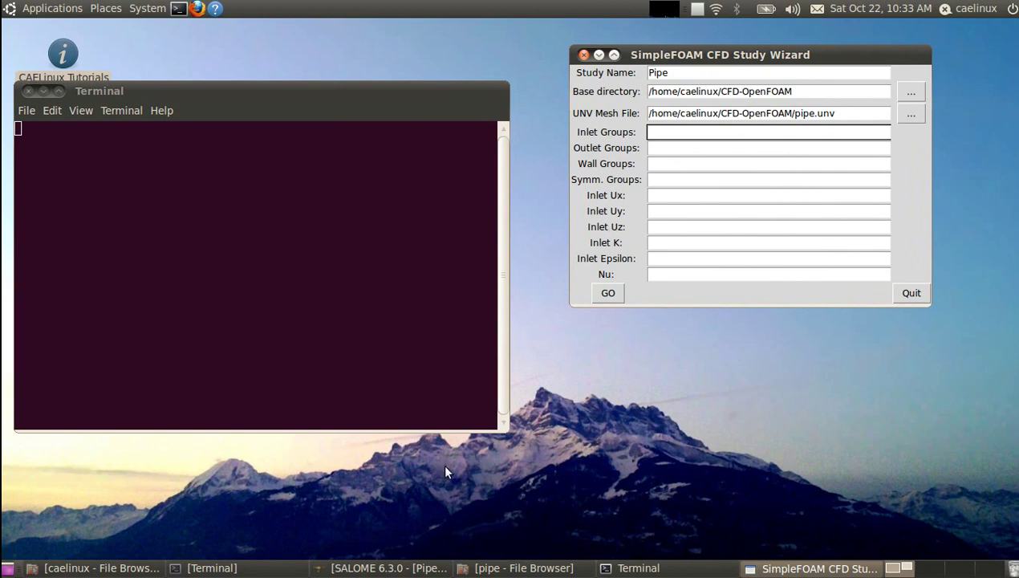
# Step: Check the face group names in SALOME and enter F1 as the inlet group
pyautogui.click(44, 91)
pyautogui.click(383, 568)
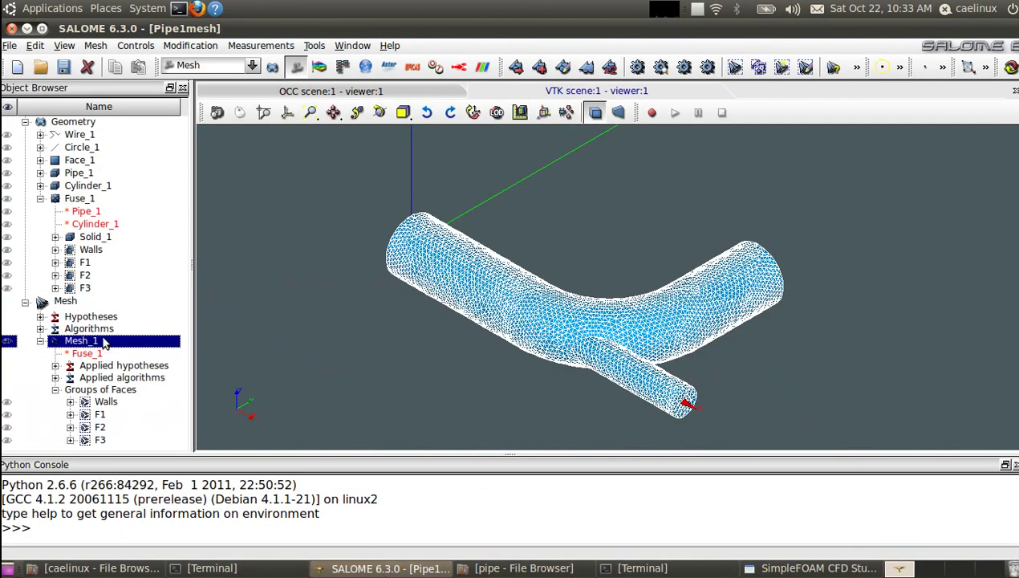
pyautogui.click(791, 569)
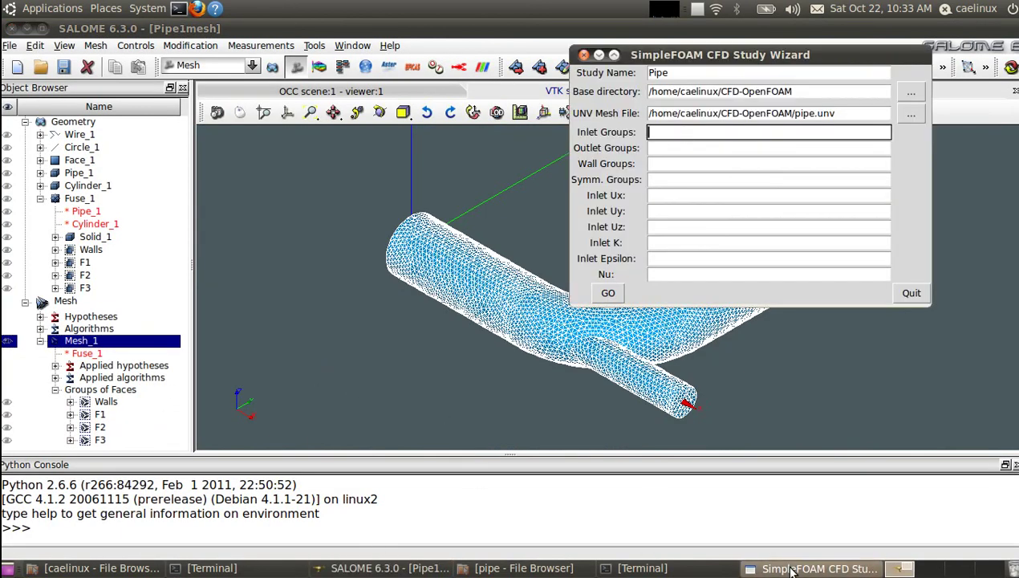
pyautogui.moveTo(688, 60); pyautogui.dragTo(391, 187)
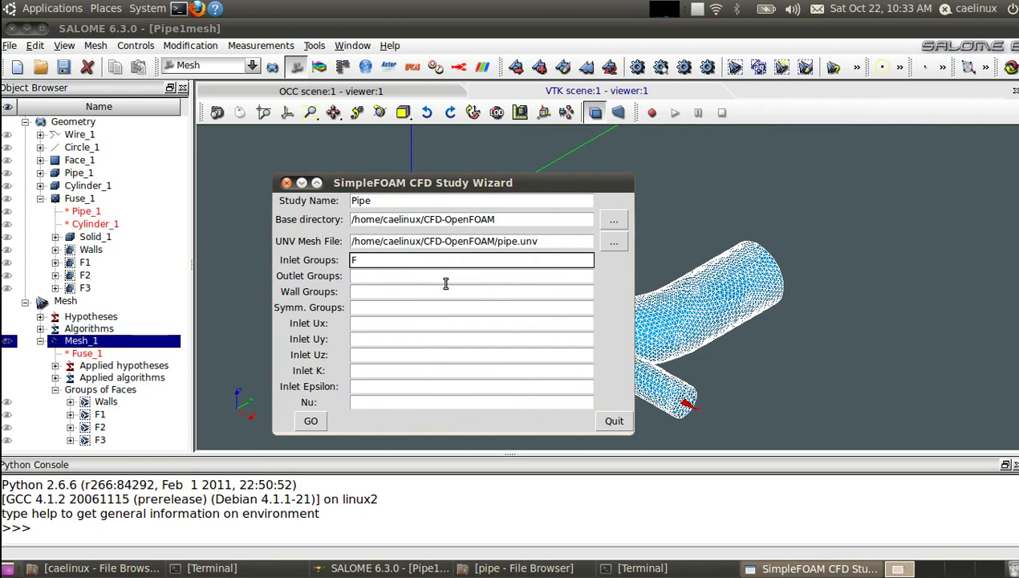
pyautogui.write('1')
pyautogui.click(96, 415)
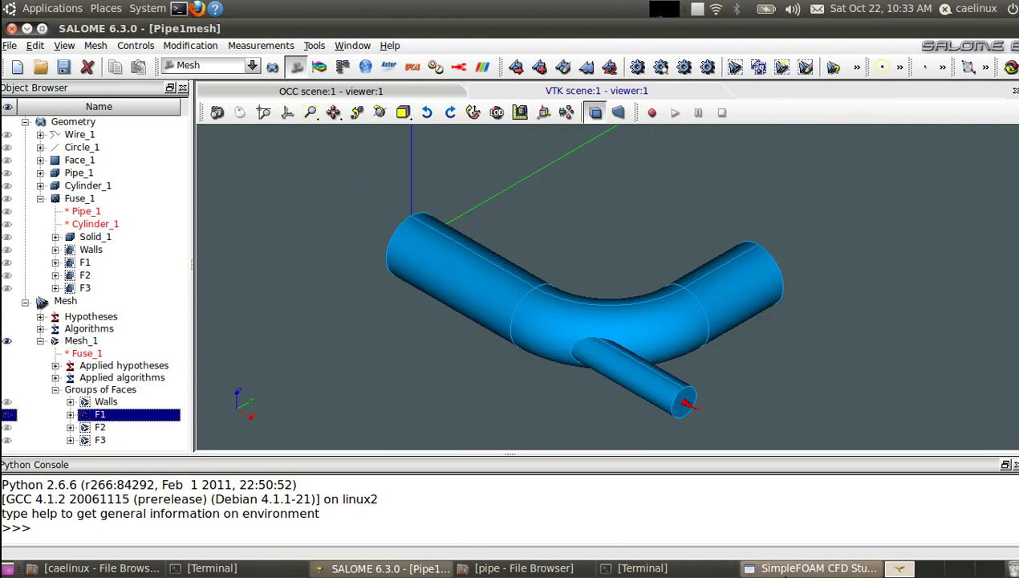
pyautogui.click(811, 567)
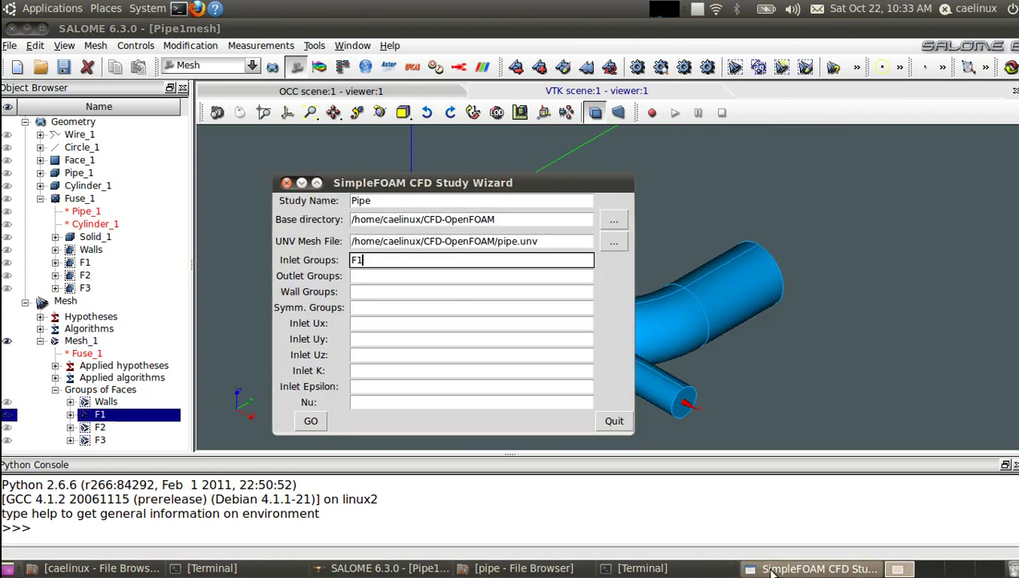
# Step: Enter F2 F3 as the outlet groups and Walls as the wall group
pyautogui.click(378, 276)
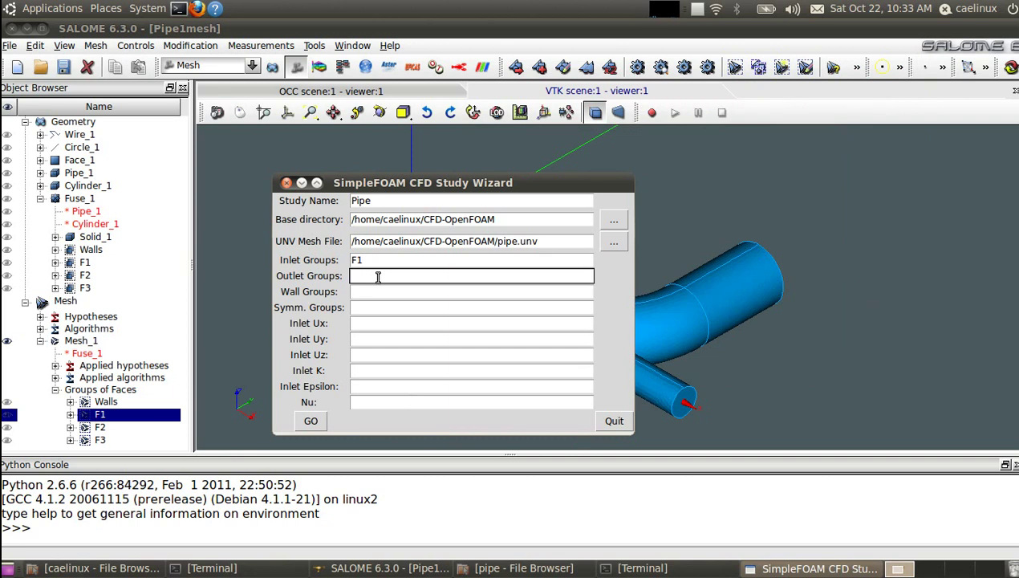
pyautogui.write('F2 F3')
pyautogui.click(384, 291)
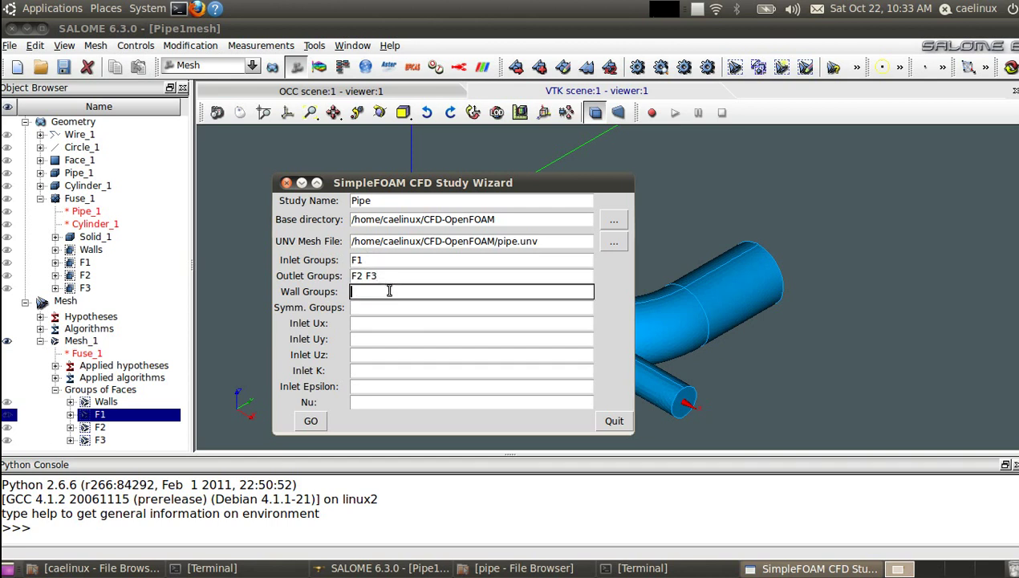
pyautogui.write('Walls')
pyautogui.click(403, 308)
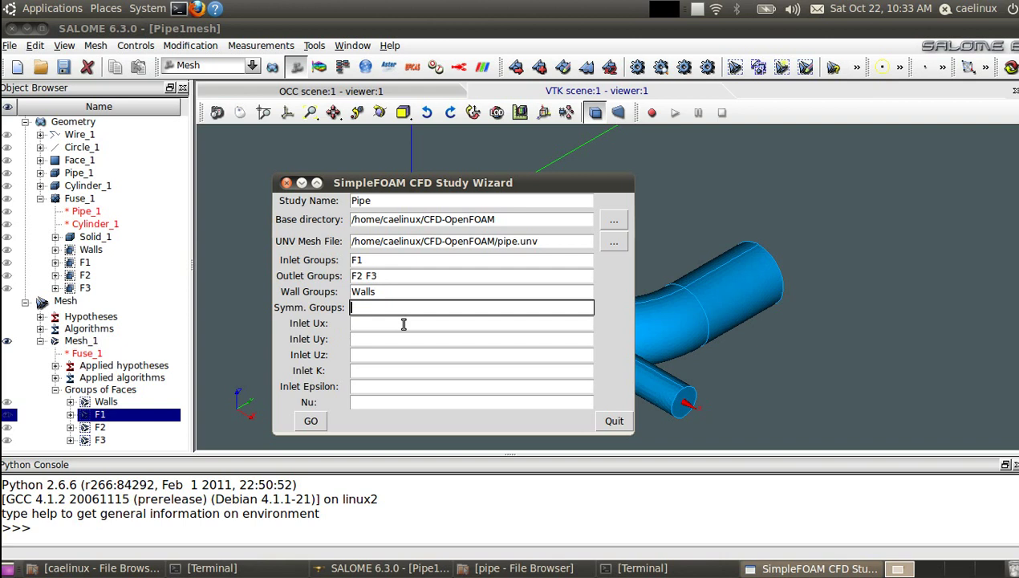
# Step: Enter inlet velocity 1, 0, 0, inlet K 0.1, inlet epsilon 1 and Nu 1e-3
pyautogui.click(414, 323)
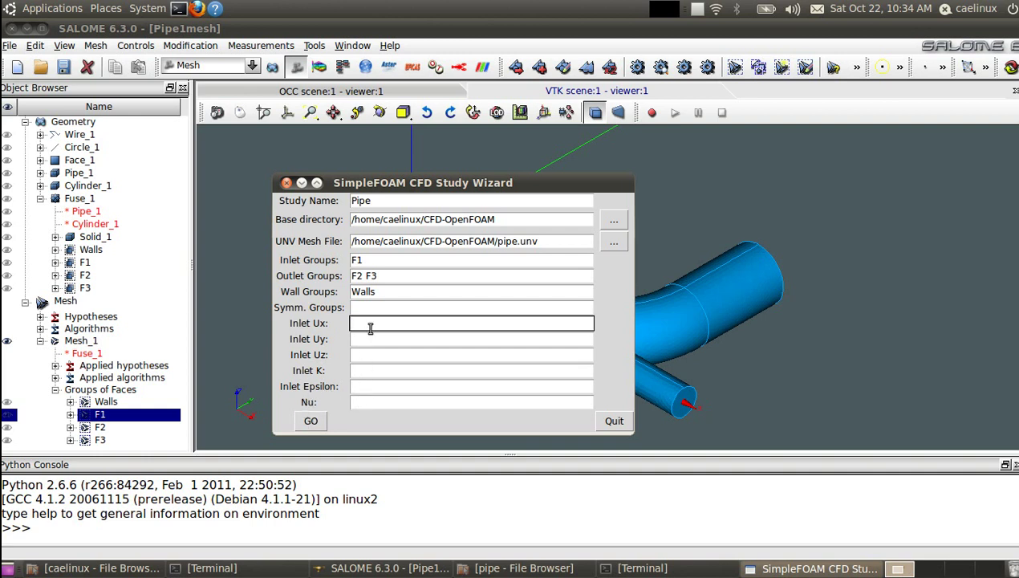
pyautogui.moveTo(463, 182); pyautogui.dragTo(852, 80)
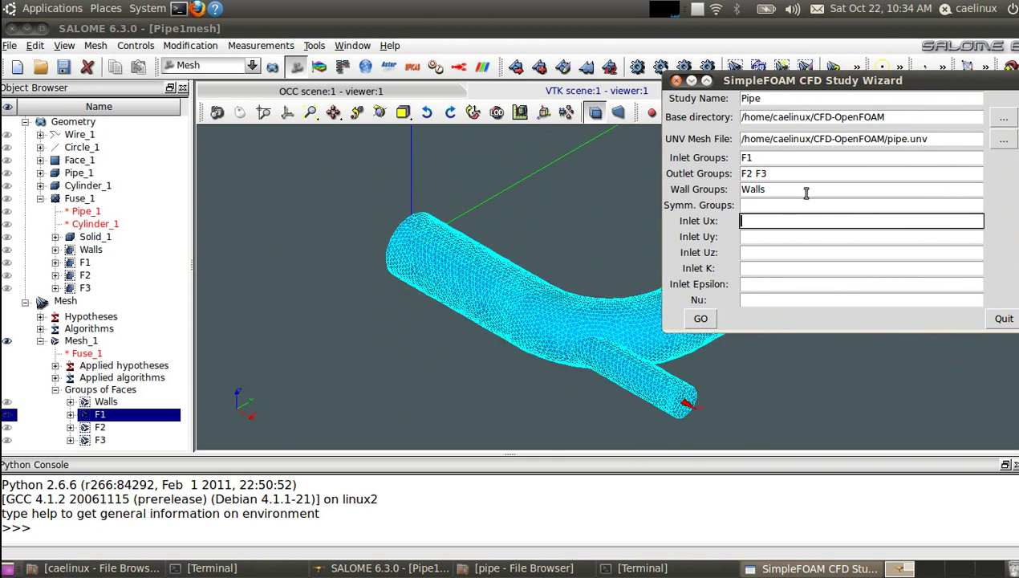
pyautogui.write('1')
pyautogui.click(773, 237)
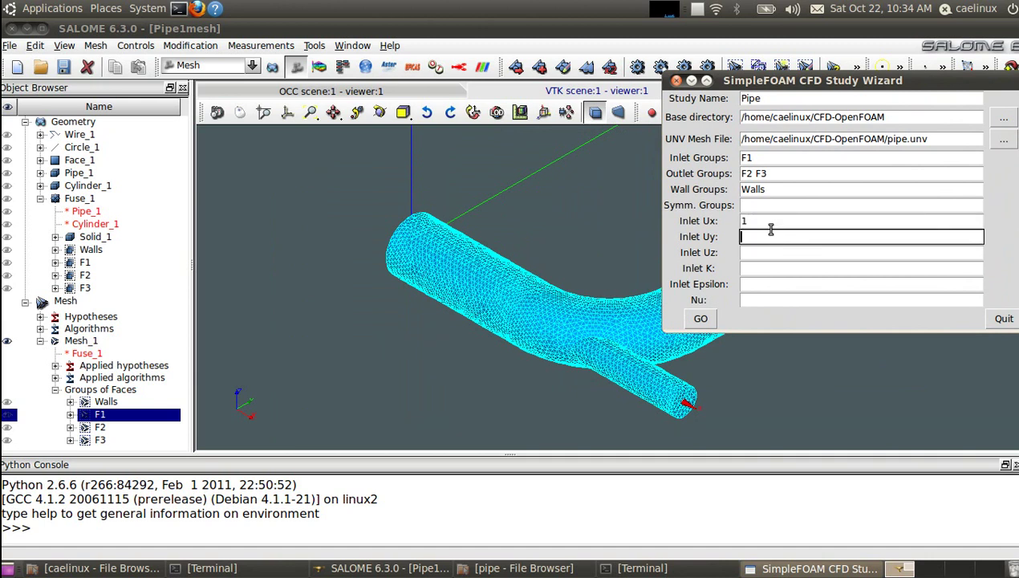
pyautogui.write('0')
pyautogui.click(768, 253)
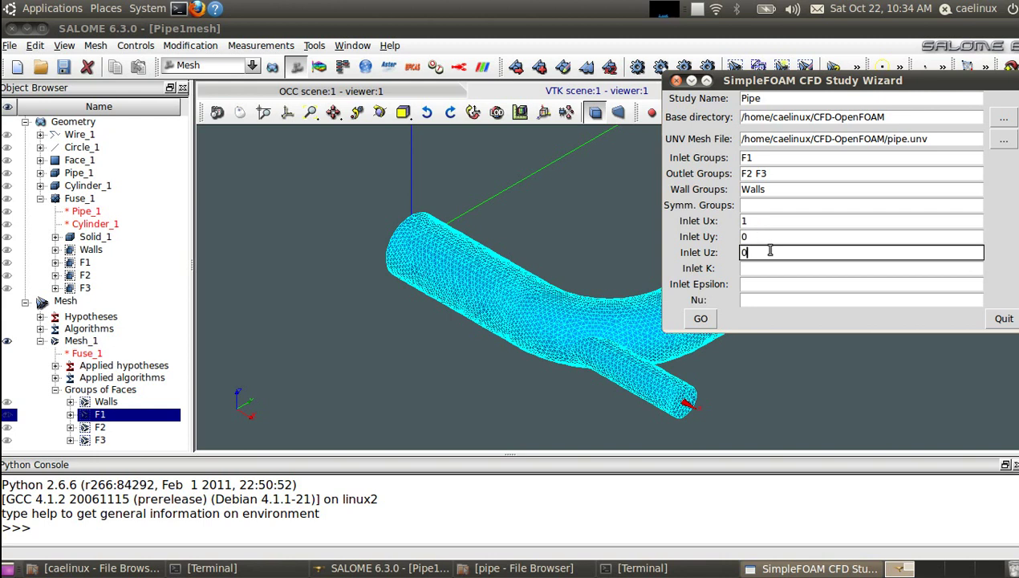
pyautogui.click(764, 270)
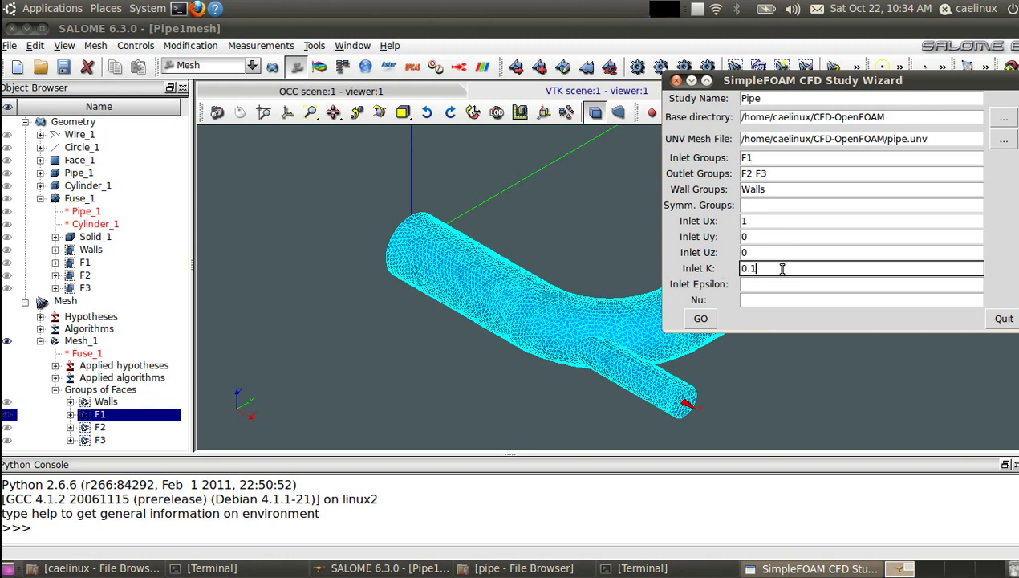
pyautogui.press('Tab')
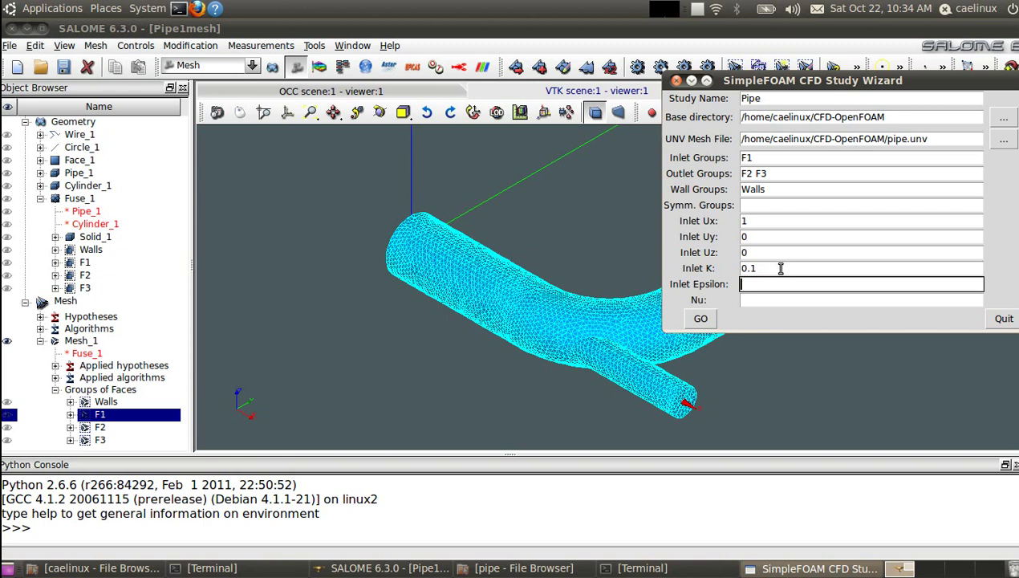
pyautogui.write('1')
pyautogui.click(767, 301)
pyautogui.moveTo(776, 89); pyautogui.dragTo(668, 153)
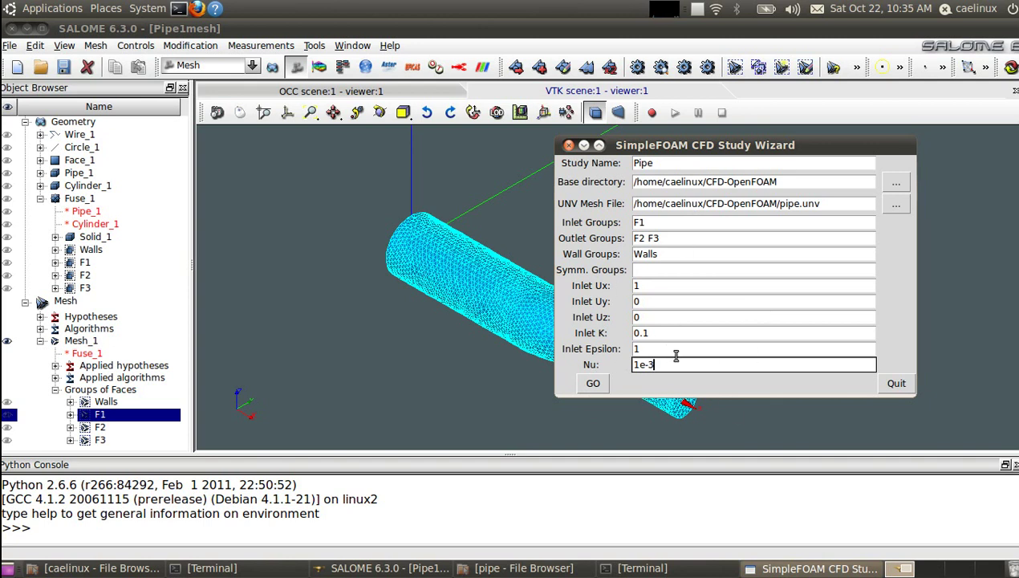
# Step: Generate the Pipe study, review the pipe.unv conversion output, and dismiss the Success dialog
pyautogui.click(593, 384)
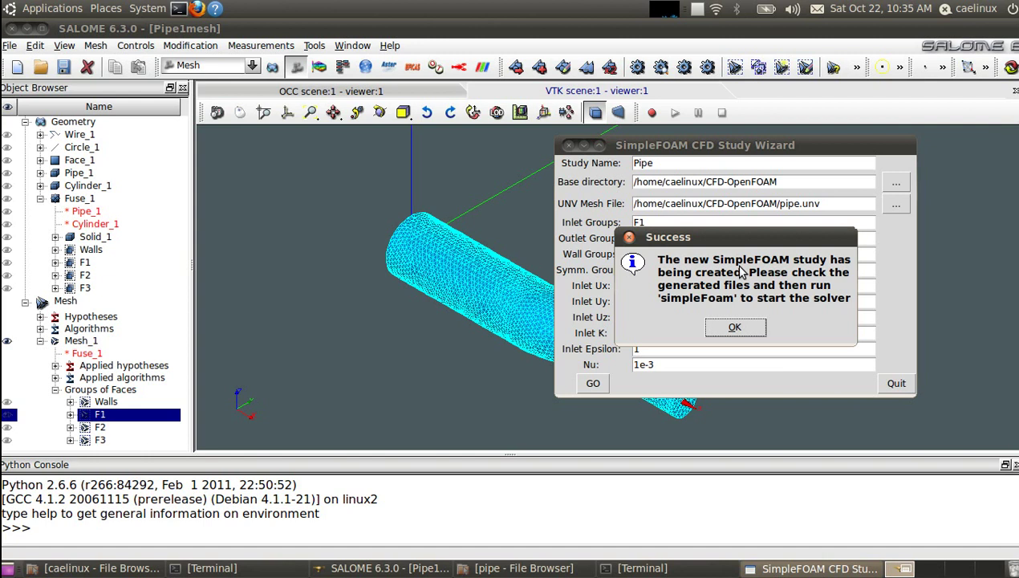
pyautogui.click(681, 569)
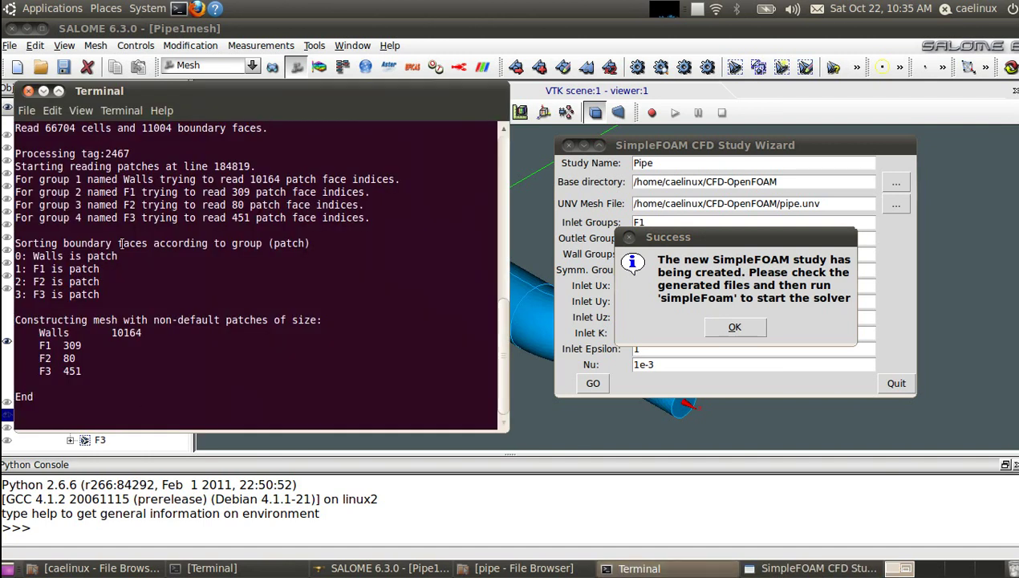
pyautogui.scroll(10, 129, 257)
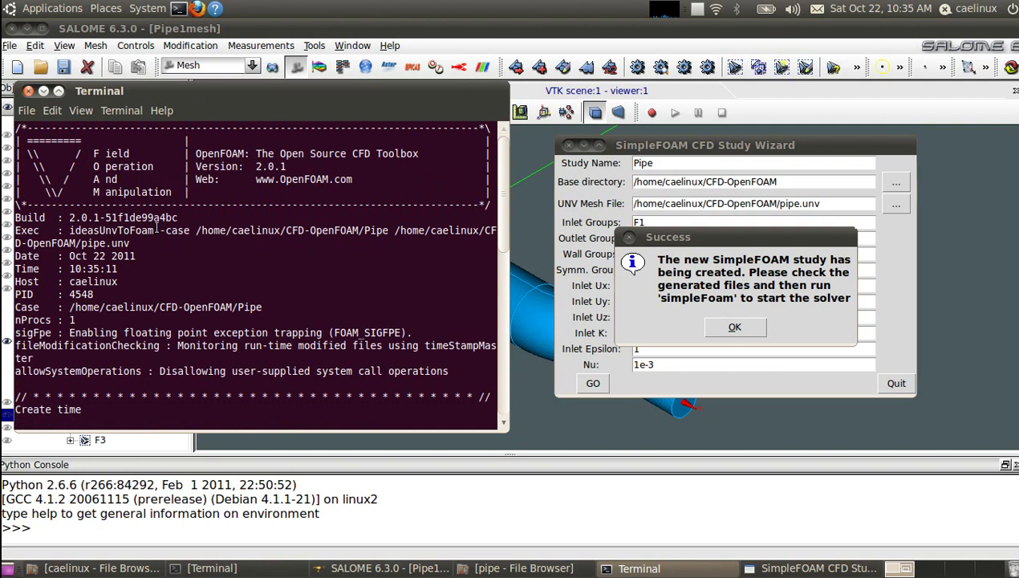
pyautogui.scroll(-2, 157, 229)
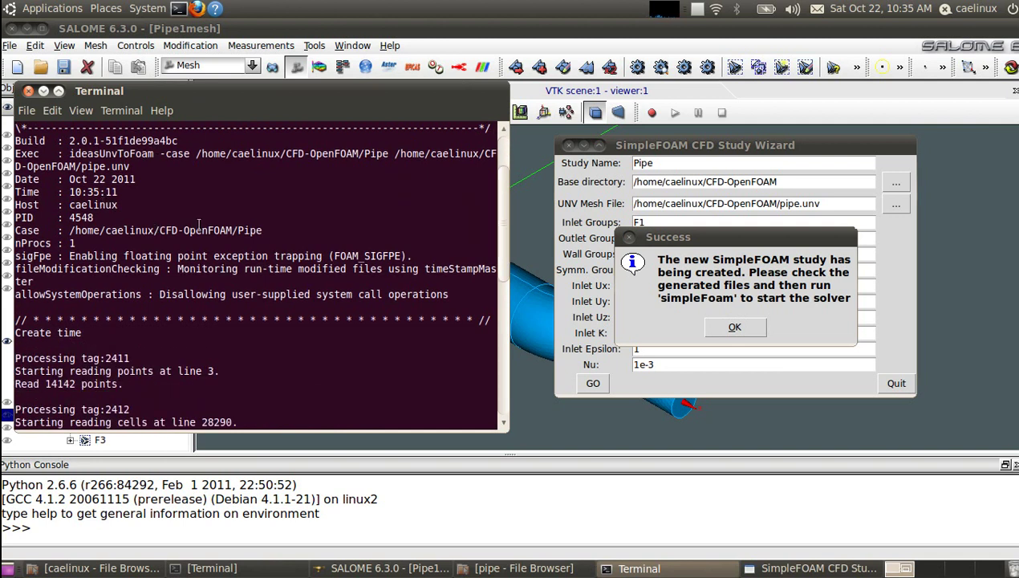
pyautogui.scroll(-8, 198, 223)
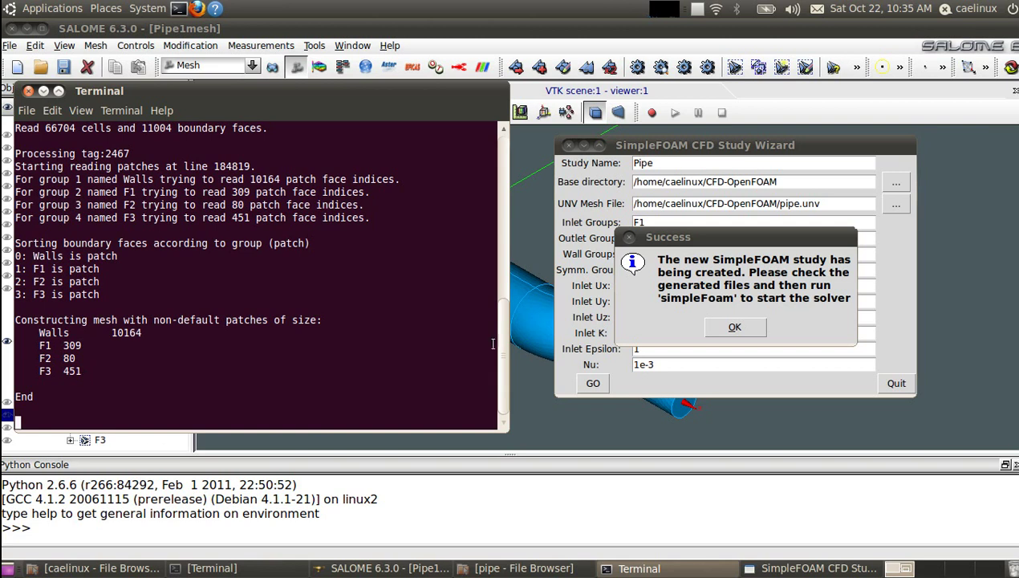
pyautogui.click(738, 328)
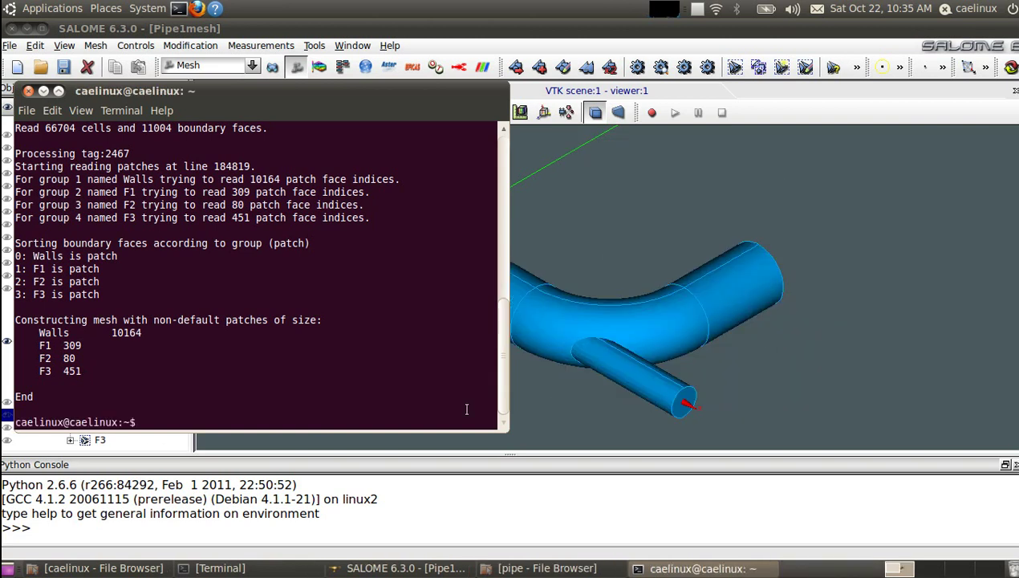
# Step: Maximize the terminal and change into the CFD-OpenFOAM/Pipe case folder
pyautogui.moveTo(315, 98); pyautogui.dragTo(501, 116)
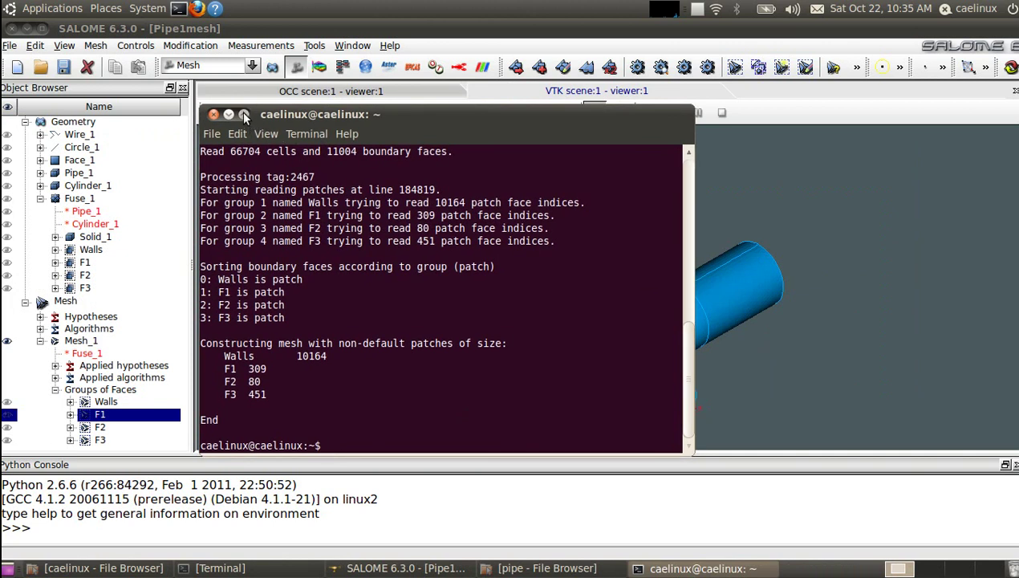
pyautogui.doubleClick(501, 116)
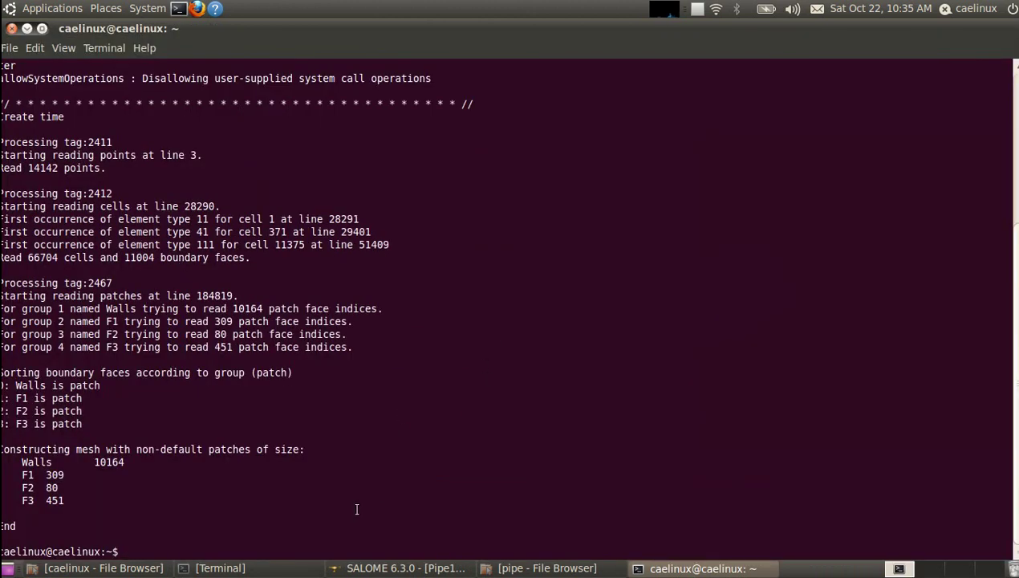
pyautogui.write('cd /')
pyautogui.write('C')
pyautogui.press('BackSpace')
pyautogui.press('BackSpace')
pyautogui.write('CFD-O')
pyautogui.press('Tab')
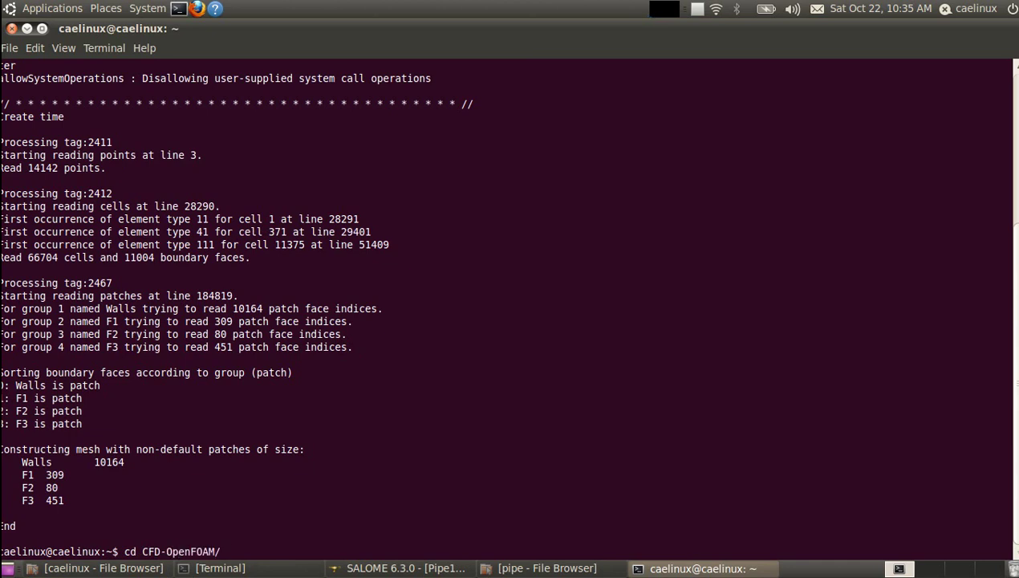
pyautogui.write('P')
pyautogui.press('Tab')
pyautogui.press('Return')
# Step: List the Pipe folder contents, shrink the terminal, and point out SimpleRun.sh and ParallelRun.sh
pyautogui.write('ls')
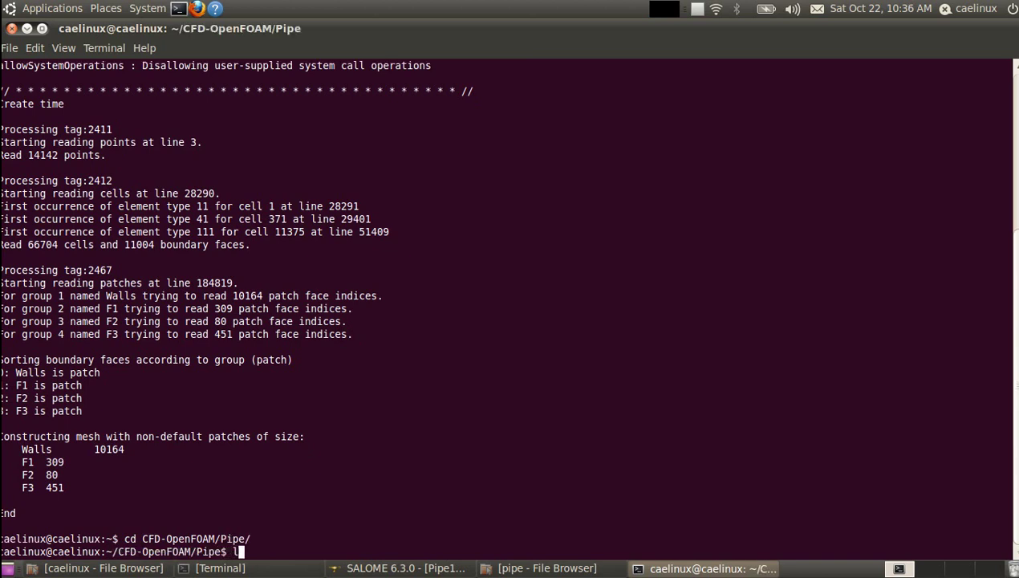
pyautogui.press('Return')
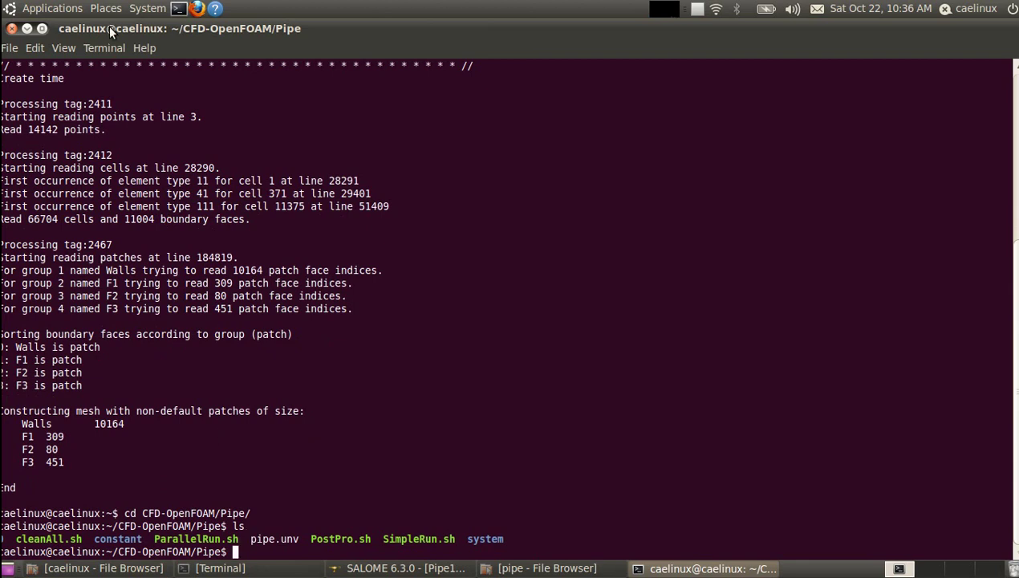
pyautogui.moveTo(112, 30); pyautogui.dragTo(238, 40)
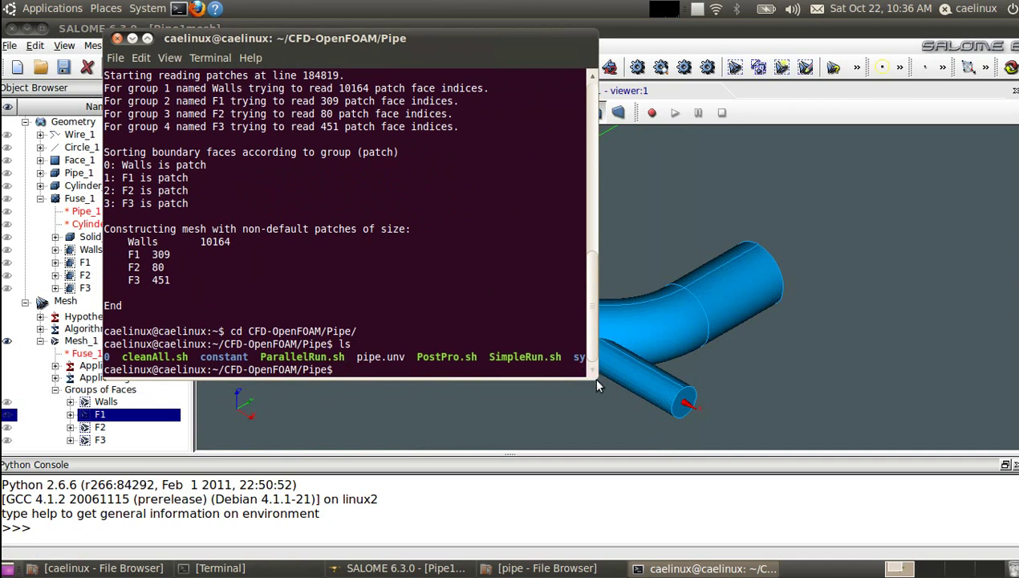
pyautogui.moveTo(593, 379); pyautogui.dragTo(865, 482)
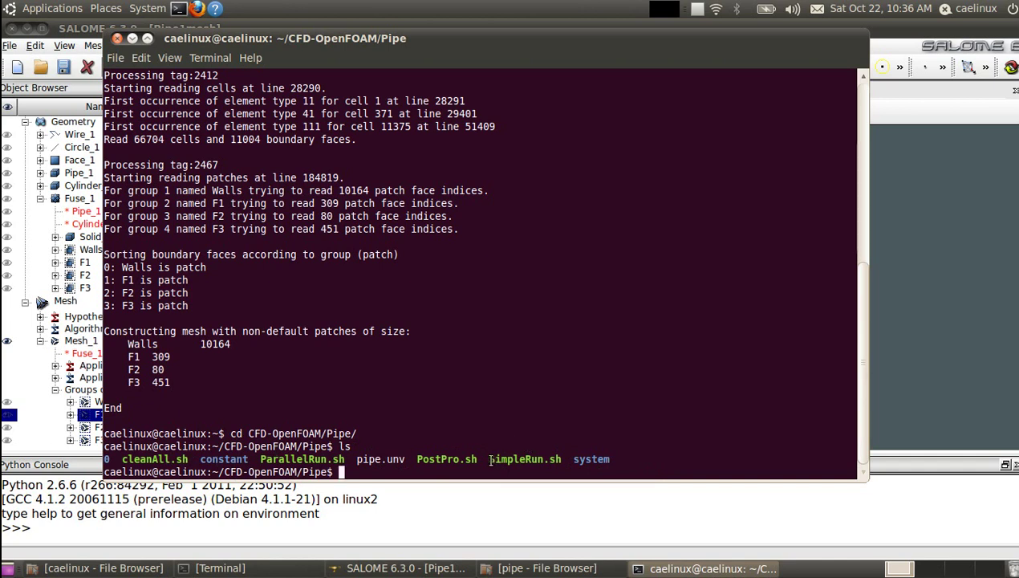
pyautogui.moveTo(489, 458); pyautogui.dragTo(566, 455)
pyautogui.click(568, 438)
pyautogui.moveTo(260, 459); pyautogui.dragTo(346, 458)
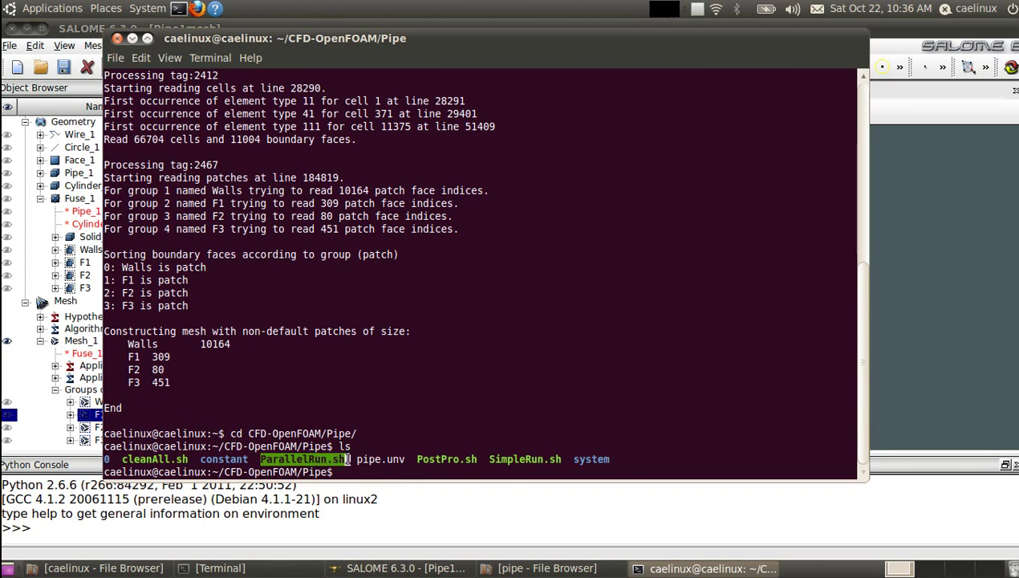
pyautogui.click(318, 459)
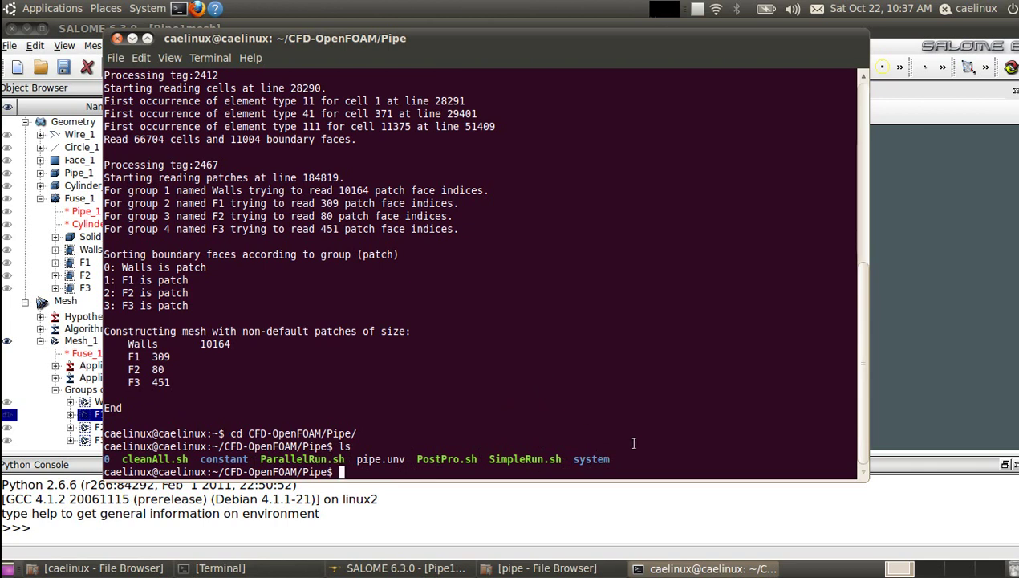
# Step: Run ./ParallelRun.sh and review the reconstructPar output through Time = 100
pyautogui.write('./Pa')
pyautogui.press('Tab')
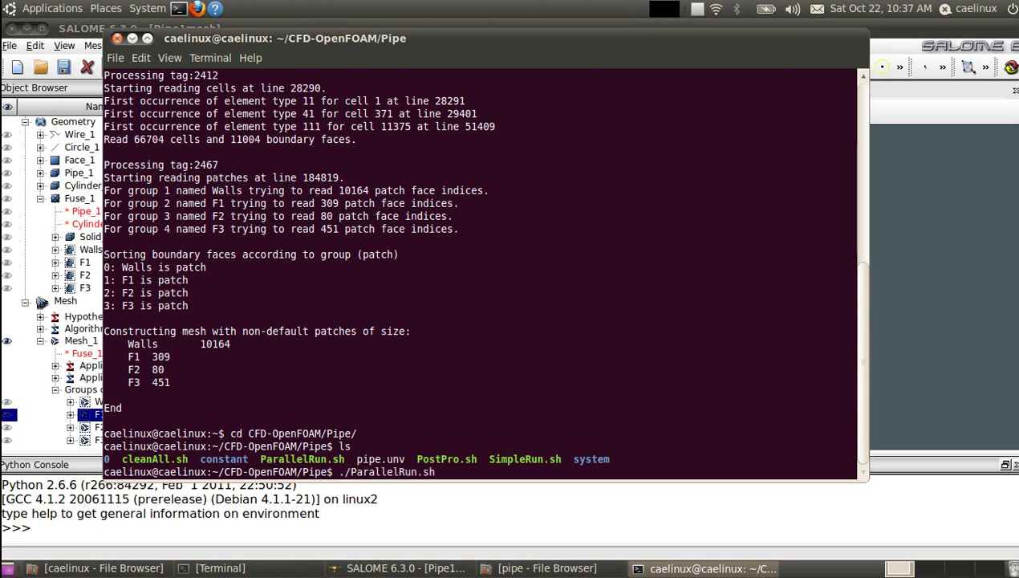
pyautogui.press('Return')
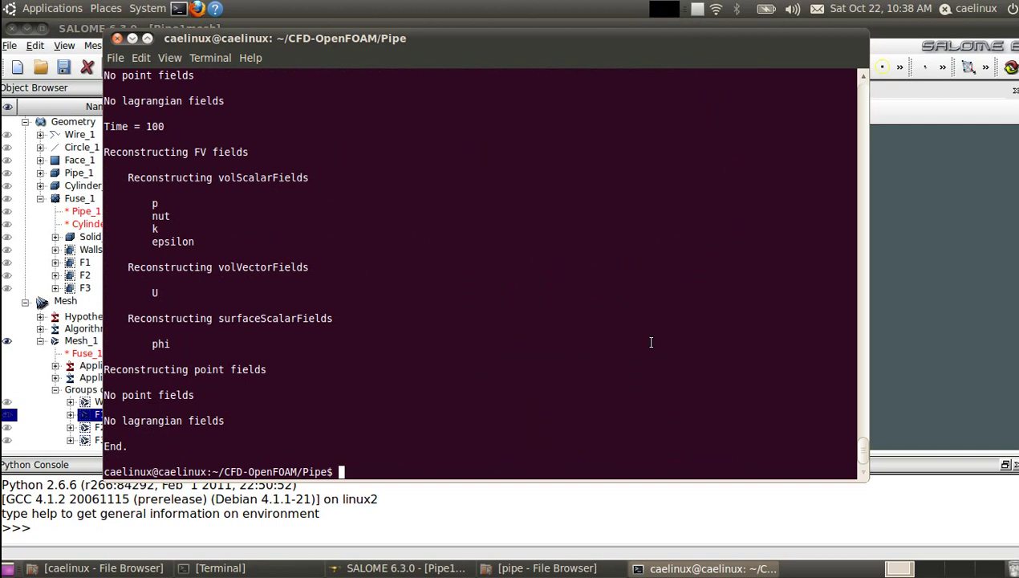
pyautogui.scroll(3, 646, 351)
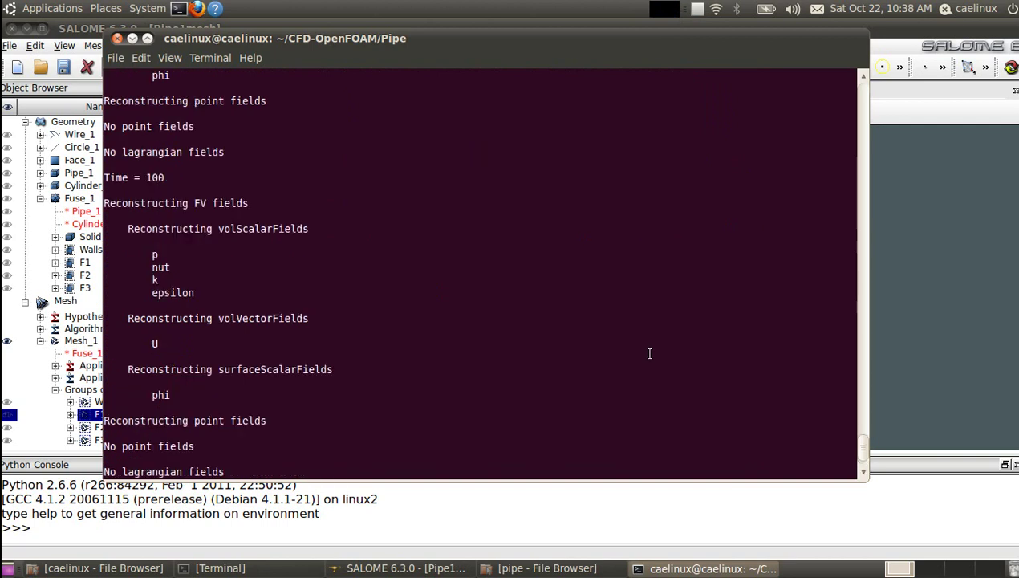
pyautogui.scroll(7, 650, 351)
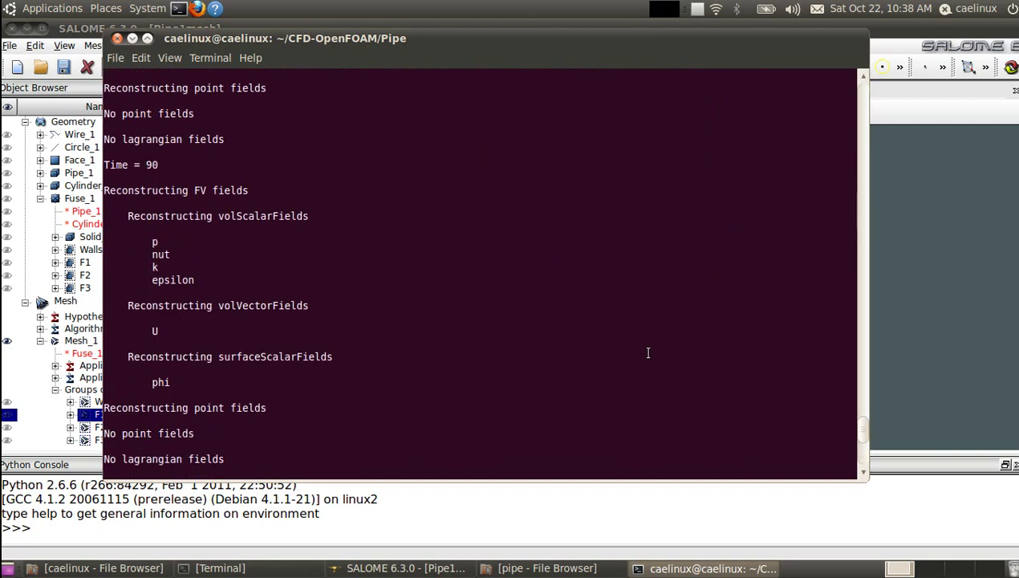
pyautogui.scroll(-9, 652, 341)
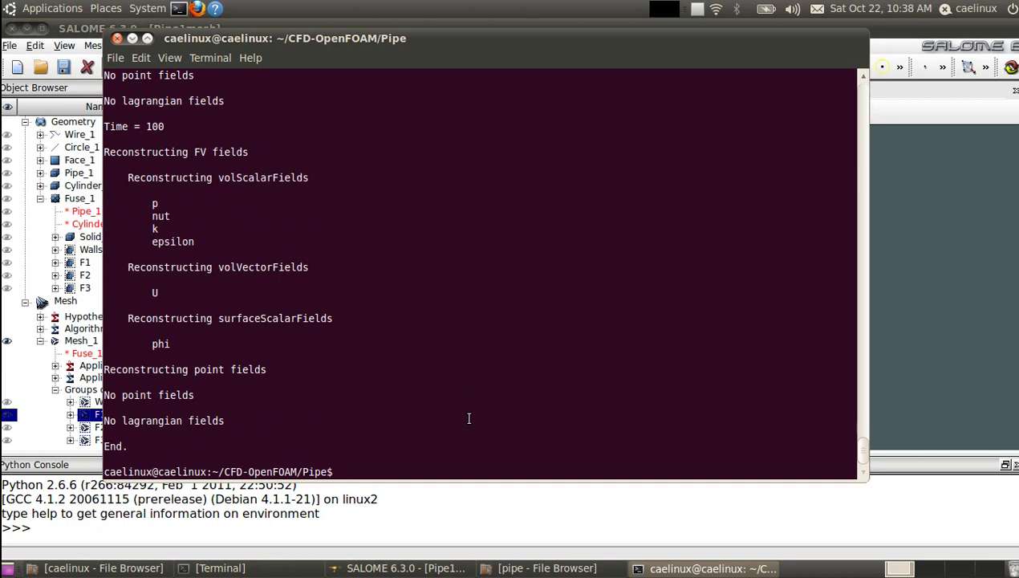
# Step: Launch paraFoam and load the Pipe.OpenFOAM case with the p and U volume fields
pyautogui.write('paraFoam')
pyautogui.press('Return')
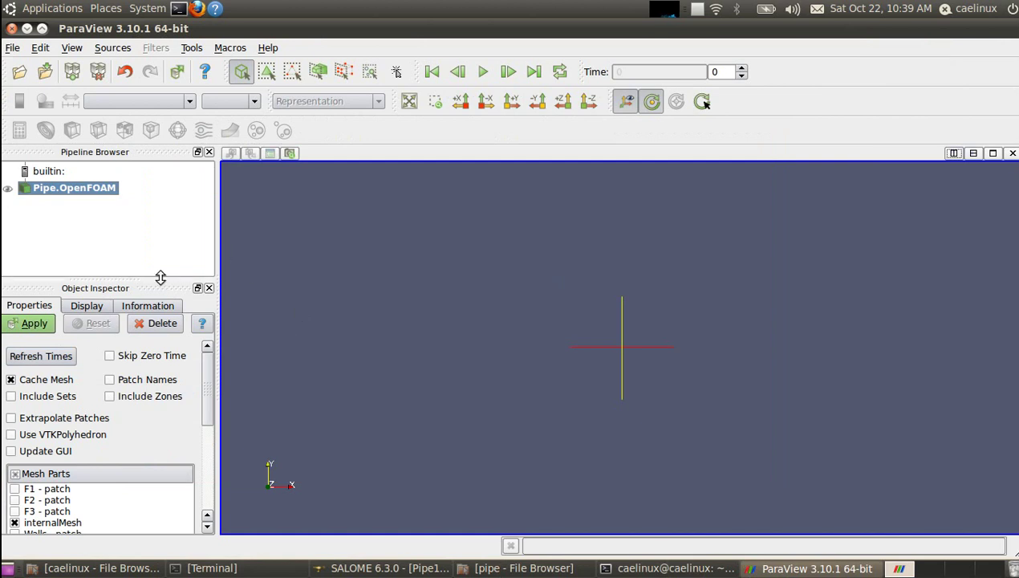
pyautogui.moveTo(158, 278); pyautogui.dragTo(158, 233)
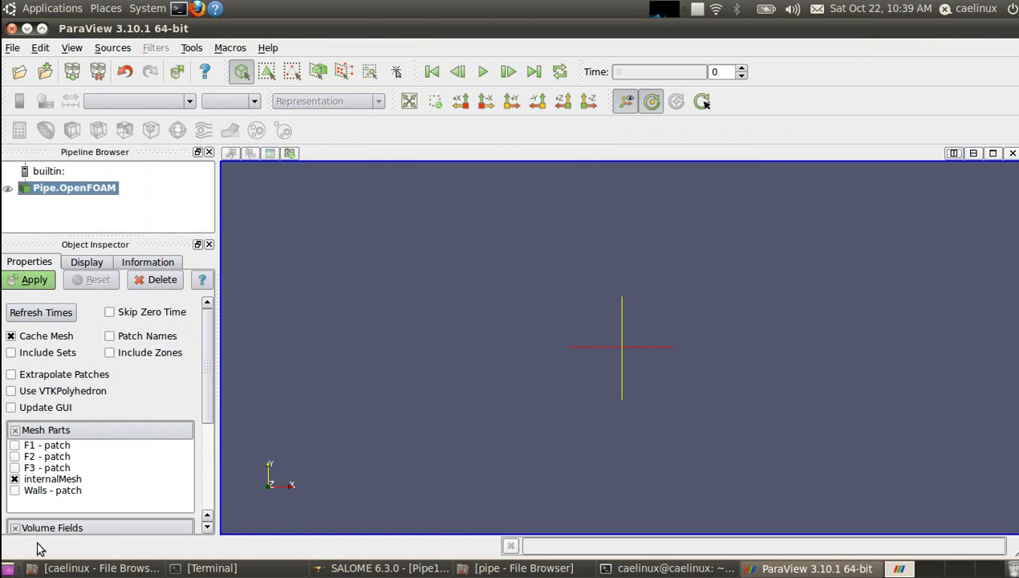
pyautogui.moveTo(211, 375); pyautogui.dragTo(207, 444)
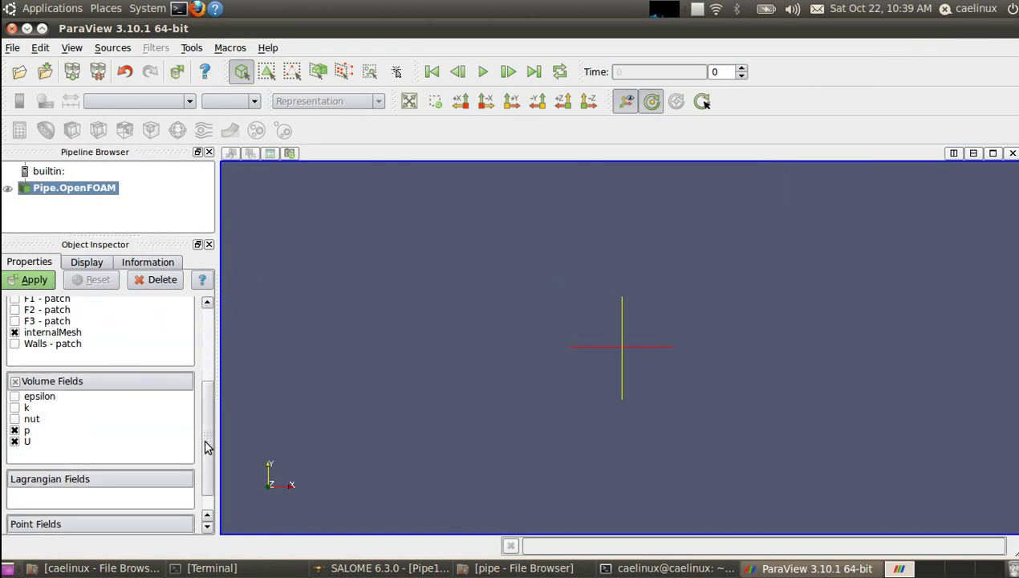
pyautogui.click(24, 283)
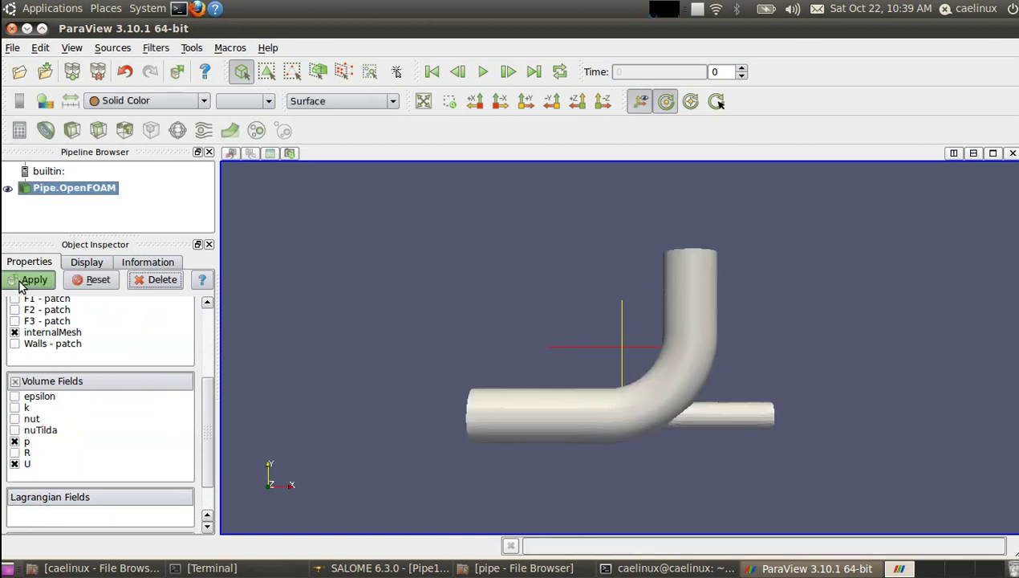
pyautogui.moveTo(566, 514); pyautogui.dragTo(628, 458)
pyautogui.scroll(2, 629, 454)
pyautogui.moveTo(630, 451); pyautogui.dragTo(598, 398, button='middle')
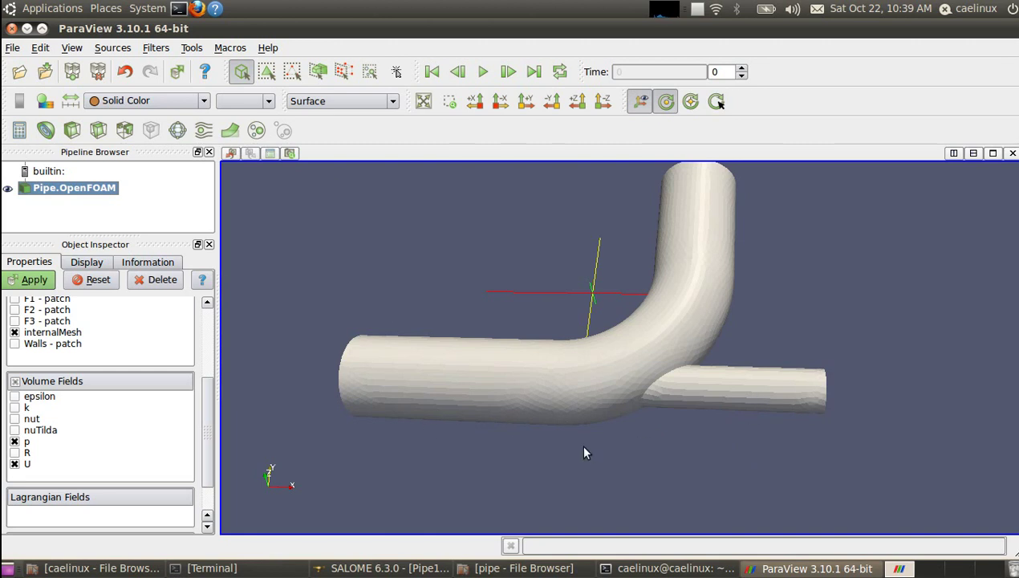
# Step: Colour the pipe by point pressure p and advance the animation to time step 10
pyautogui.click(144, 102)
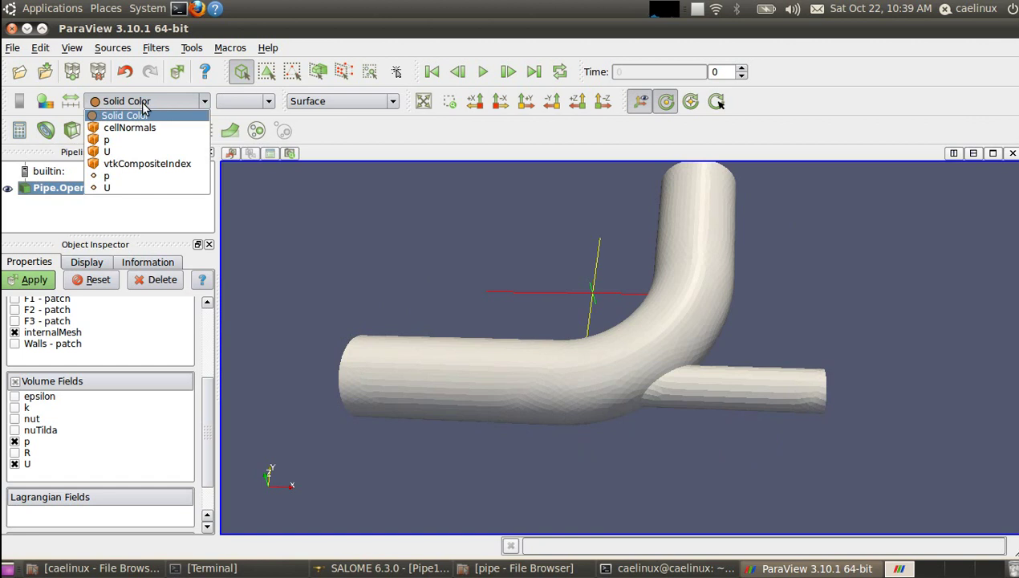
pyautogui.click(174, 86)
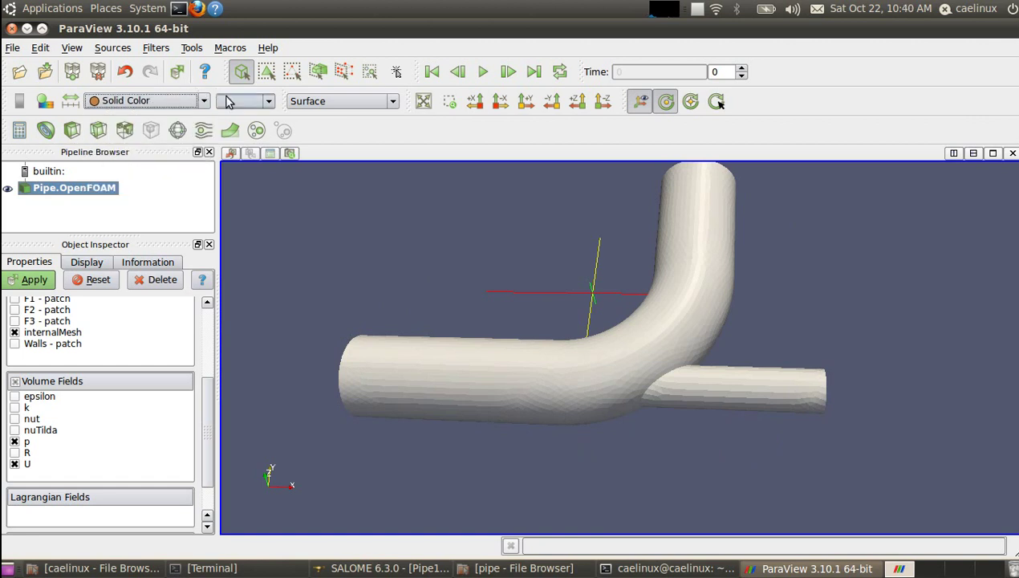
pyautogui.click(139, 101)
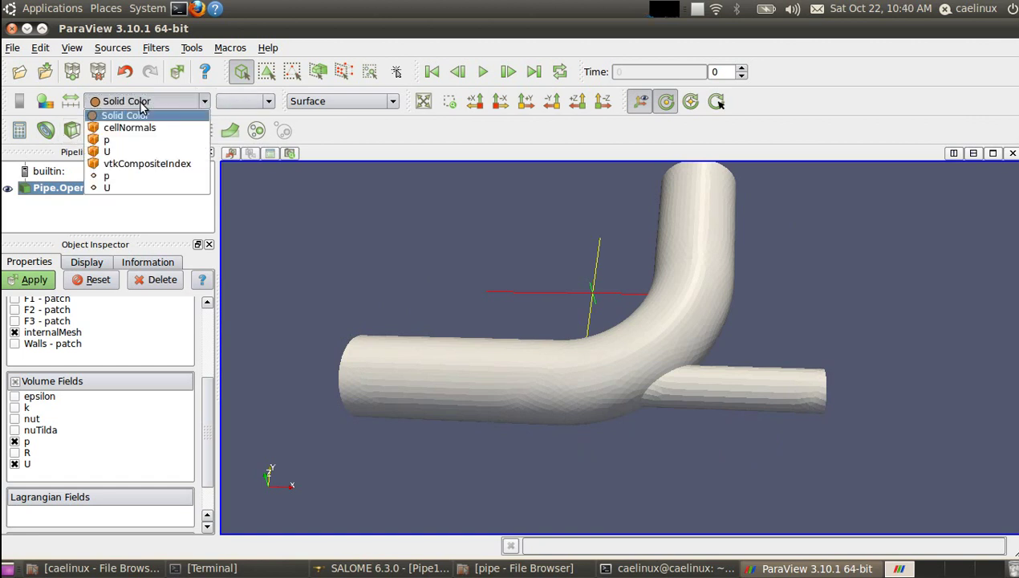
pyautogui.click(115, 176)
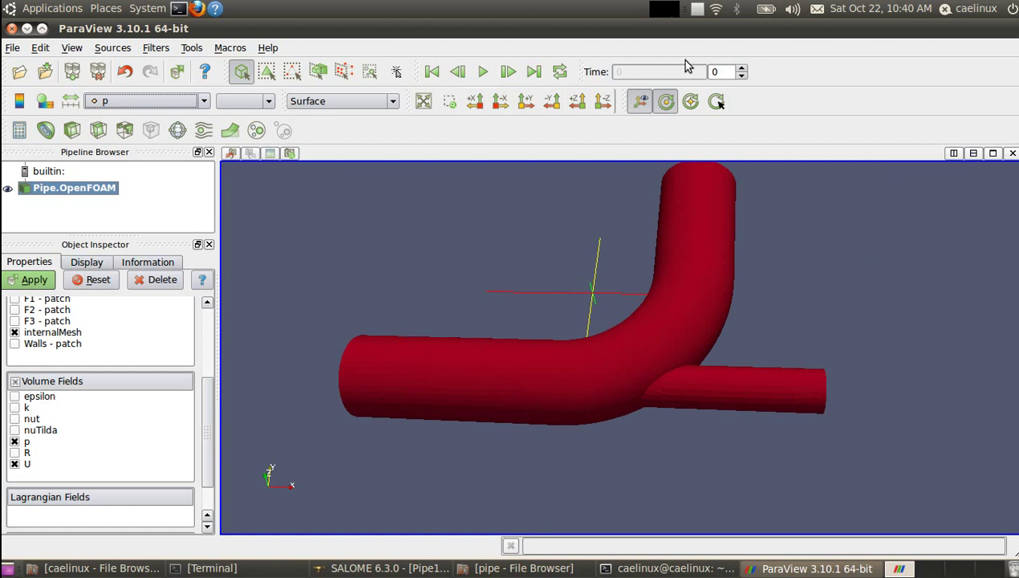
pyautogui.click(483, 73)
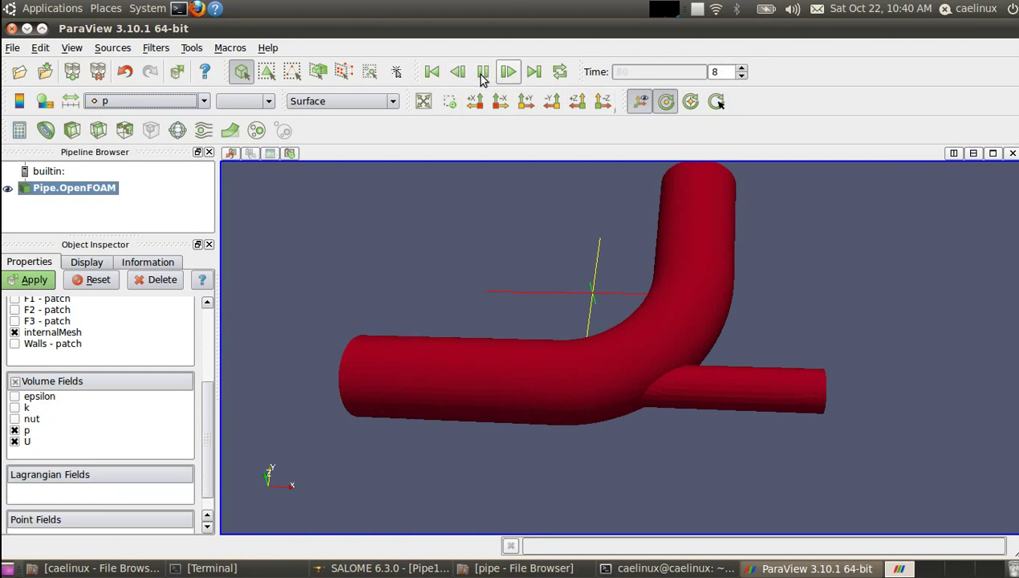
pyautogui.click(481, 73)
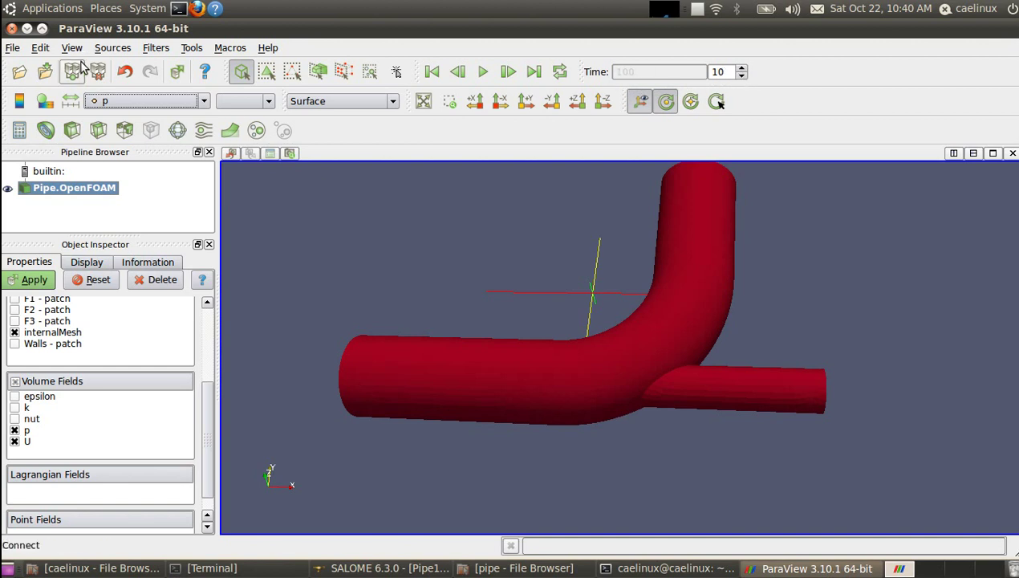
# Step: Rescale the p colours to the data range and show the p colour legend (0 to 2.779194)
pyautogui.click(71, 102)
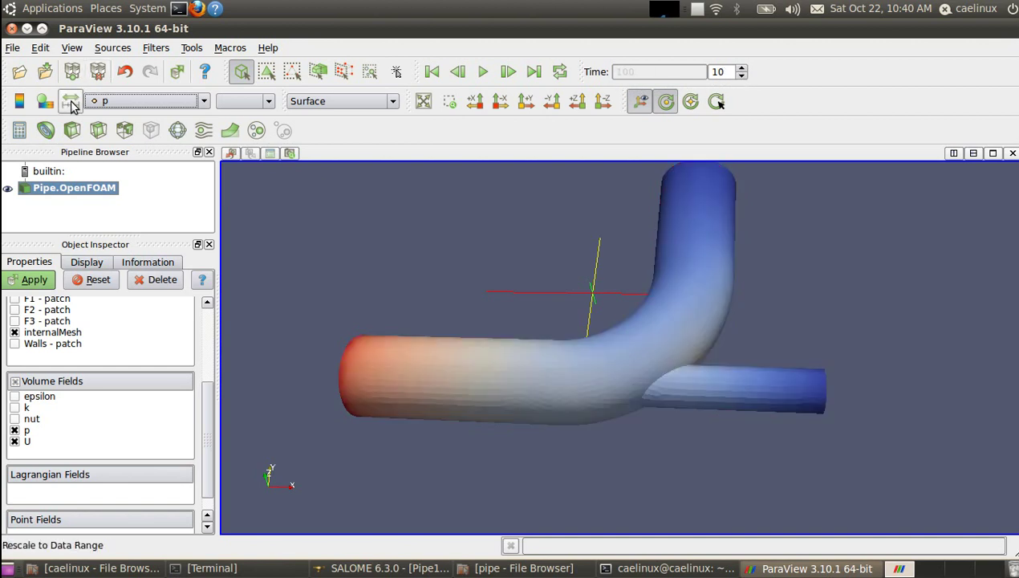
pyautogui.moveTo(464, 471); pyautogui.dragTo(421, 482)
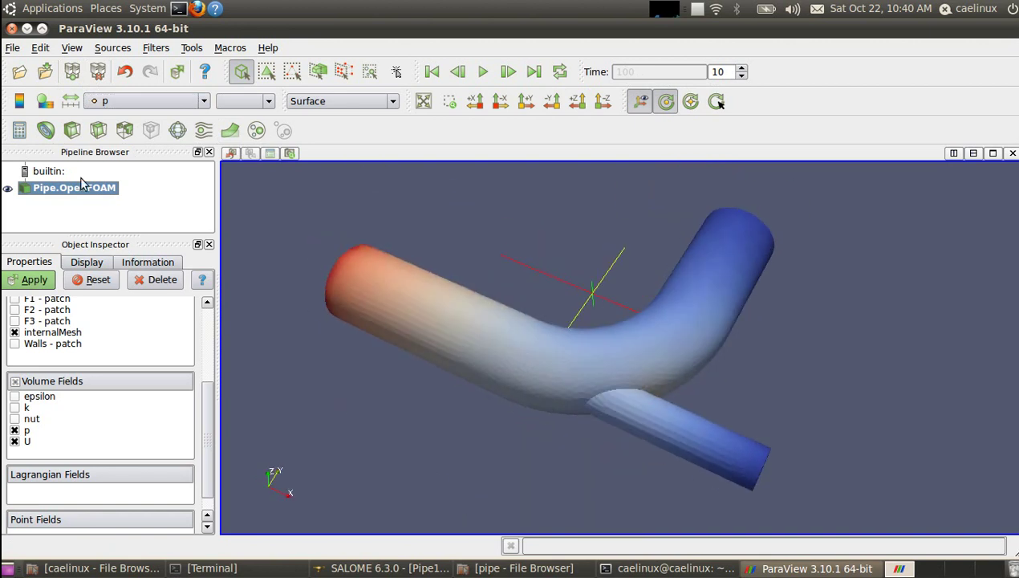
pyautogui.click(46, 102)
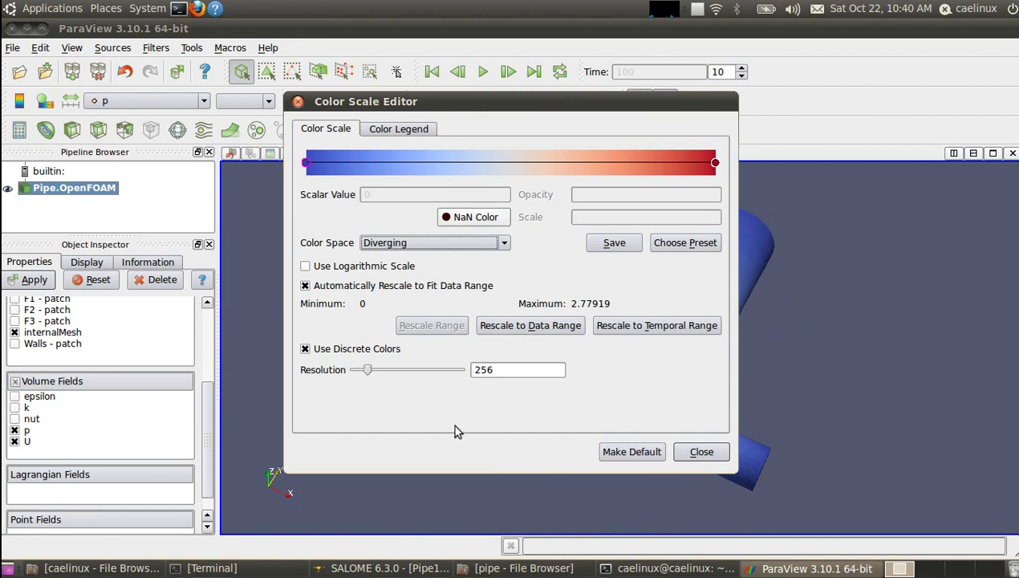
pyautogui.click(399, 129)
pyautogui.click(358, 152)
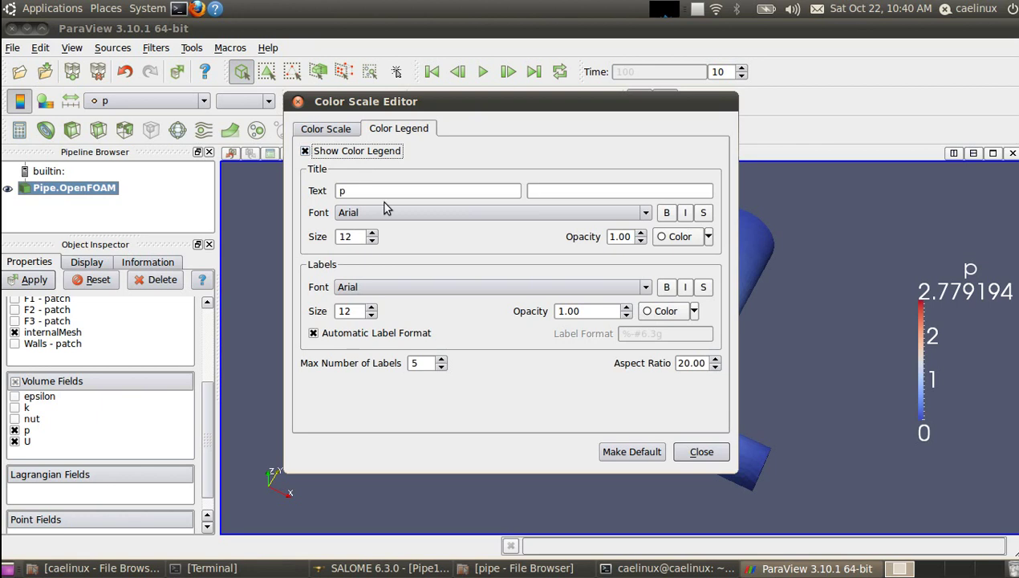
pyautogui.click(688, 454)
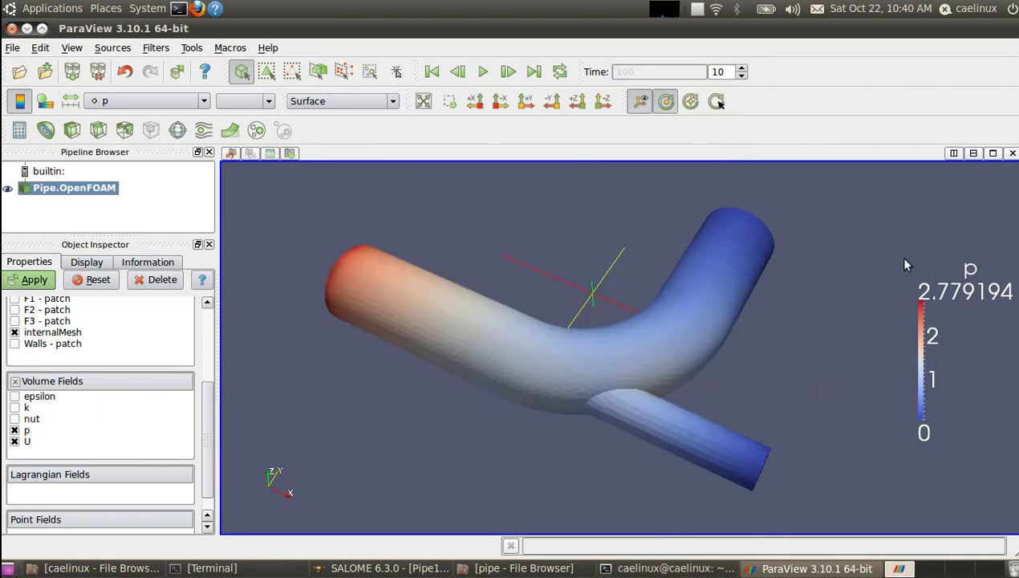
pyautogui.moveTo(700, 506); pyautogui.dragTo(603, 409)
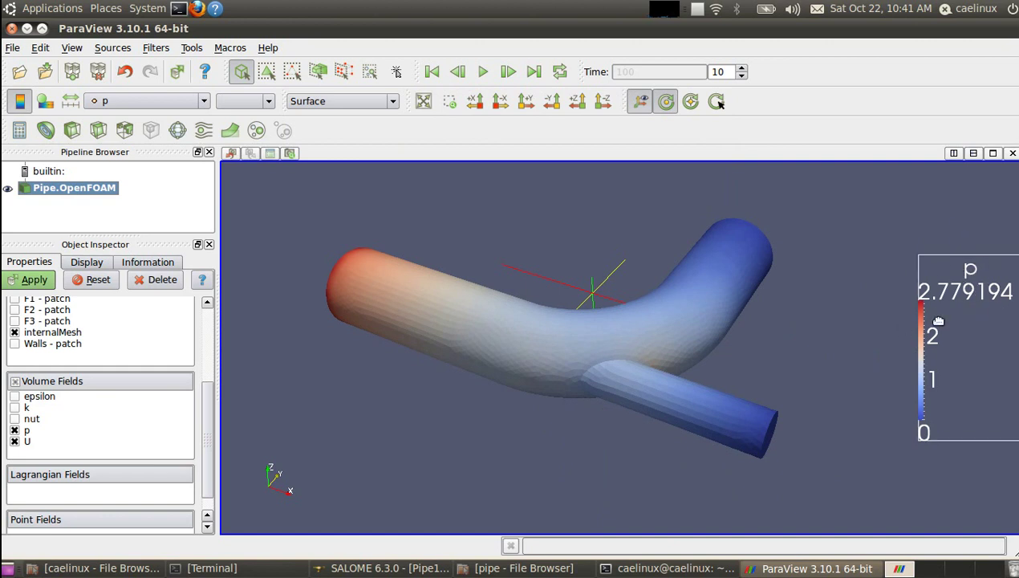
pyautogui.moveTo(464, 446); pyautogui.dragTo(502, 442)
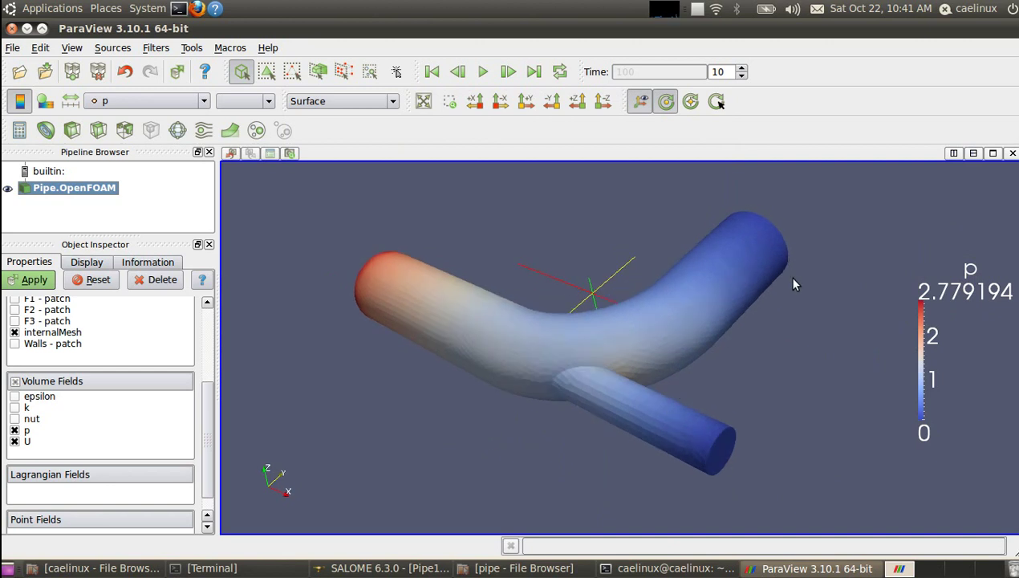
pyautogui.moveTo(452, 464); pyautogui.dragTo(530, 376)
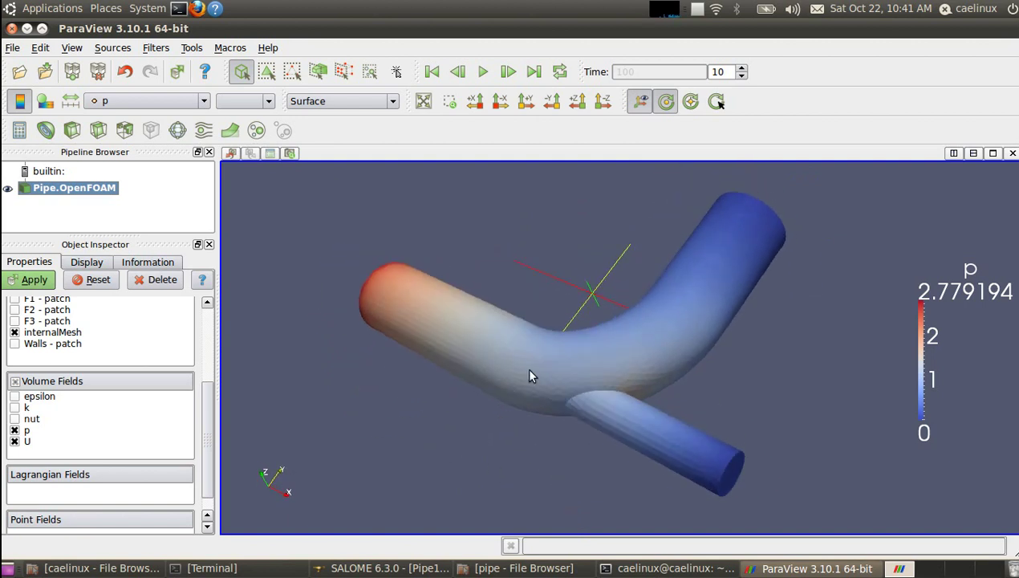
# Step: Add a Z-normal Slice filter through the pipe with the plane widget hidden
pyautogui.click(98, 130)
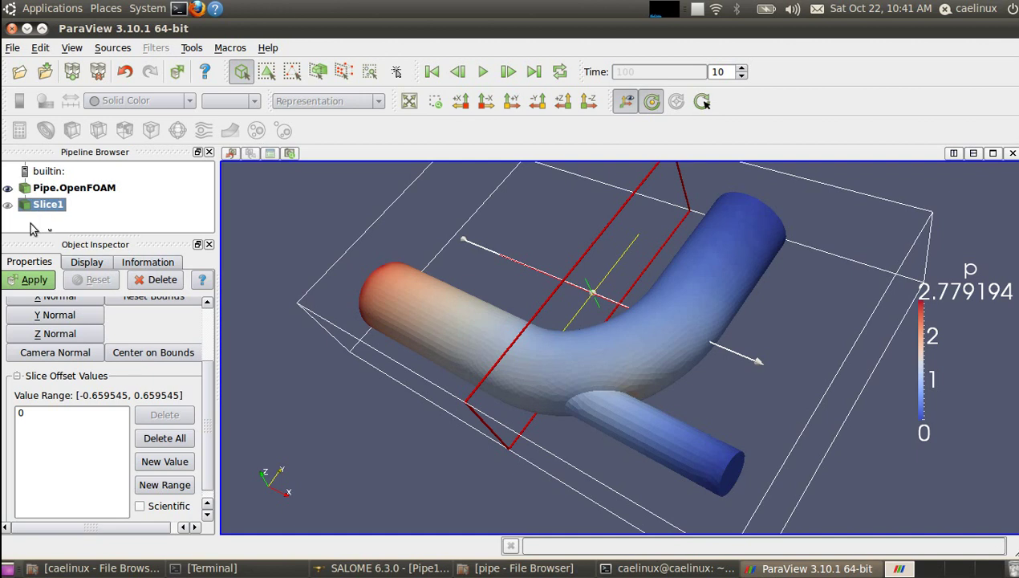
pyautogui.click(58, 206)
pyautogui.scroll(2, 210, 413)
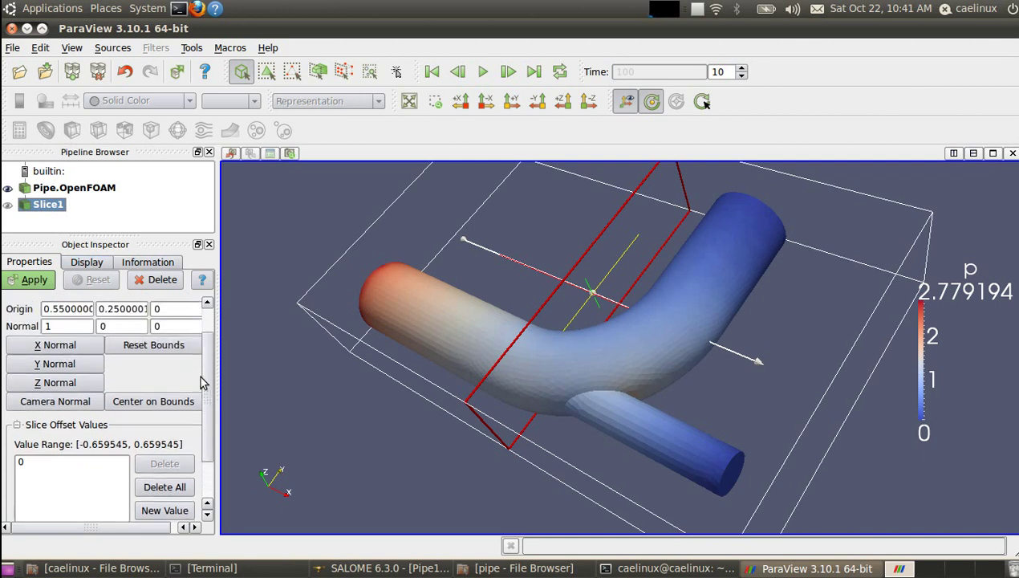
pyautogui.click(40, 384)
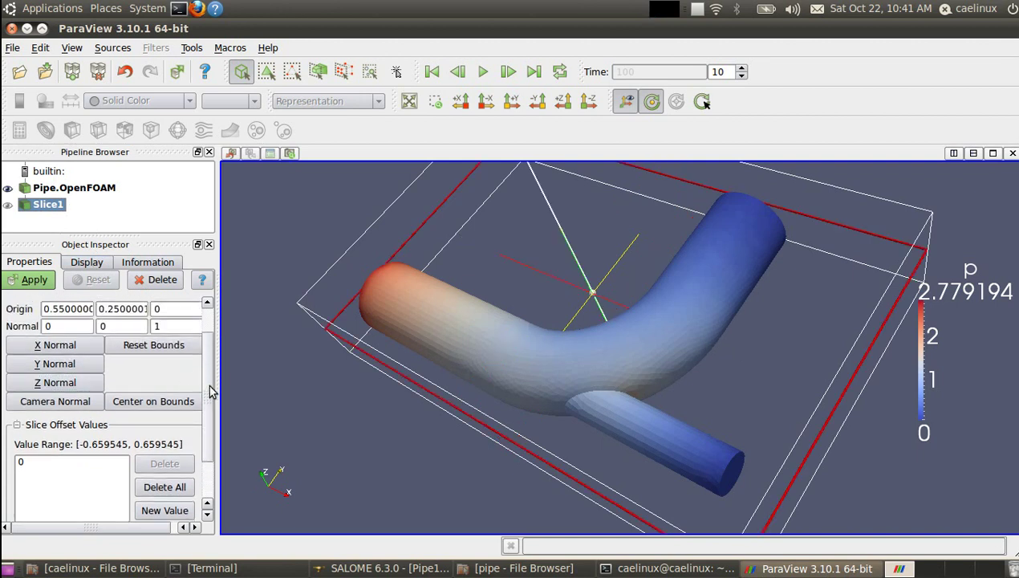
pyautogui.scroll(2, 207, 361)
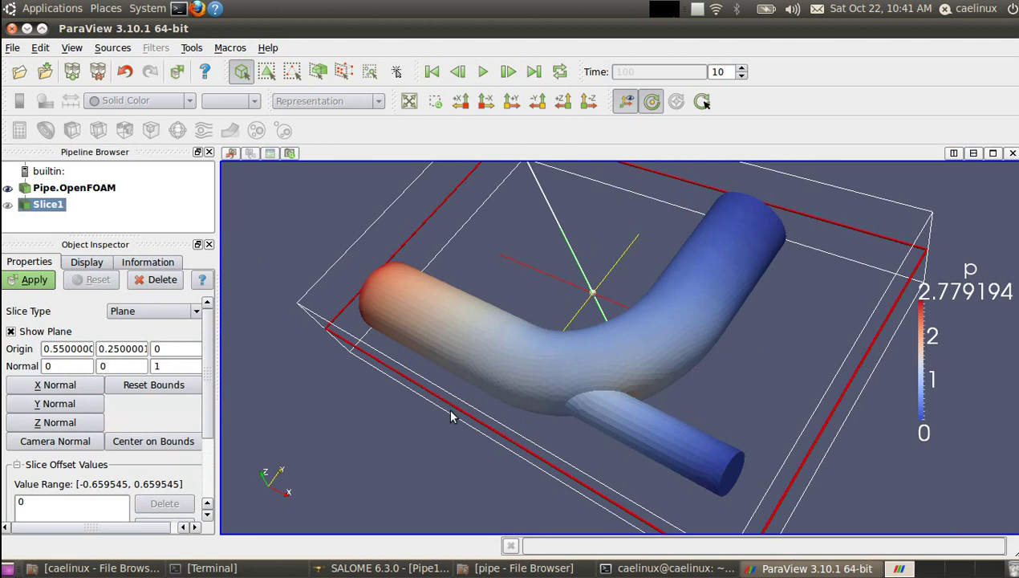
pyautogui.click(29, 334)
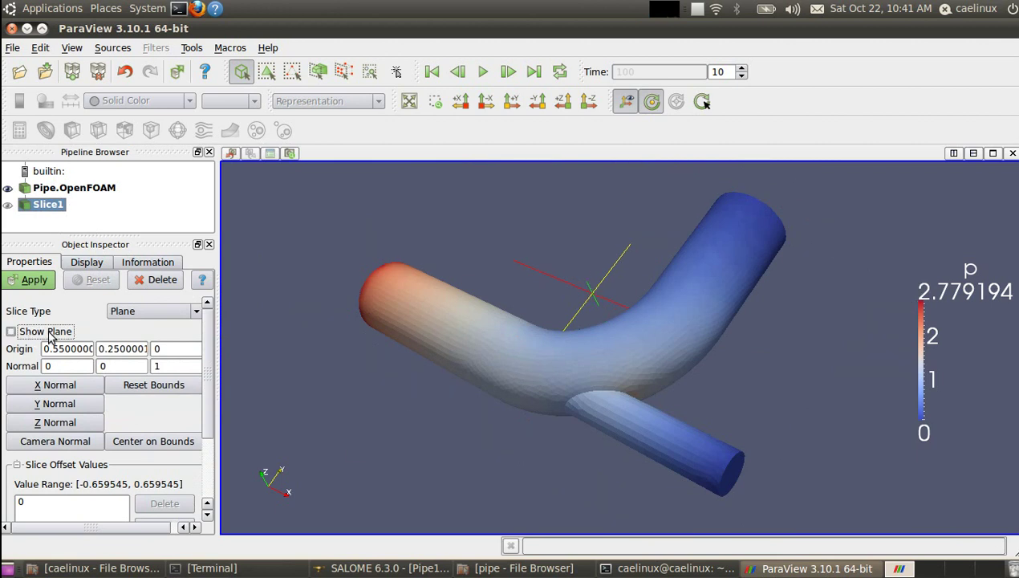
pyautogui.click(32, 283)
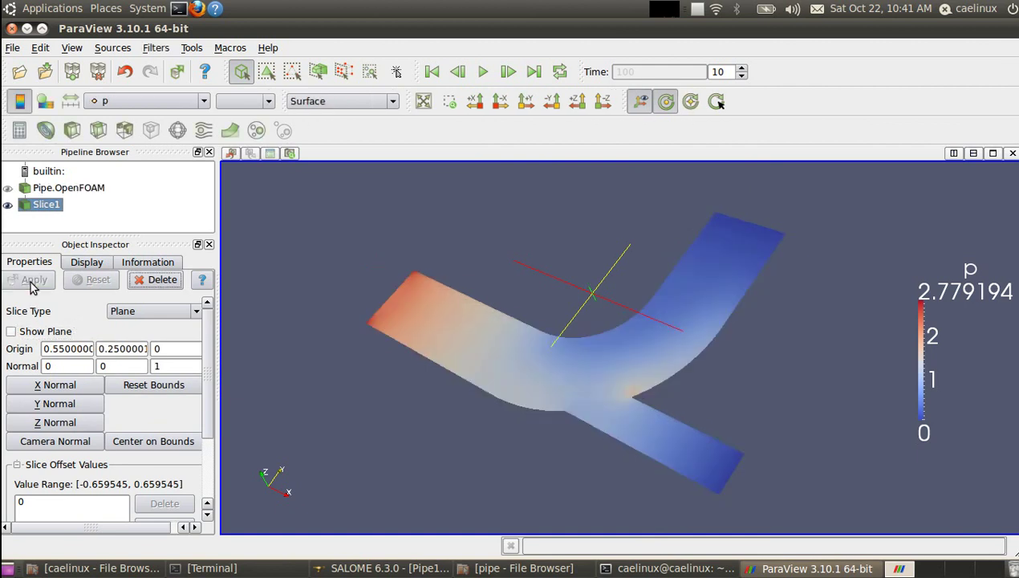
# Step: Colour Slice1 by point-data velocity U, giving a 0 to 1.655647 magnitude legend
pyautogui.moveTo(500, 450)
pyautogui.mouseDown()
pyautogui.moveTo(469, 398)
pyautogui.moveTo(407, 462)
pyautogui.moveTo(511, 450)
pyautogui.mouseUp()
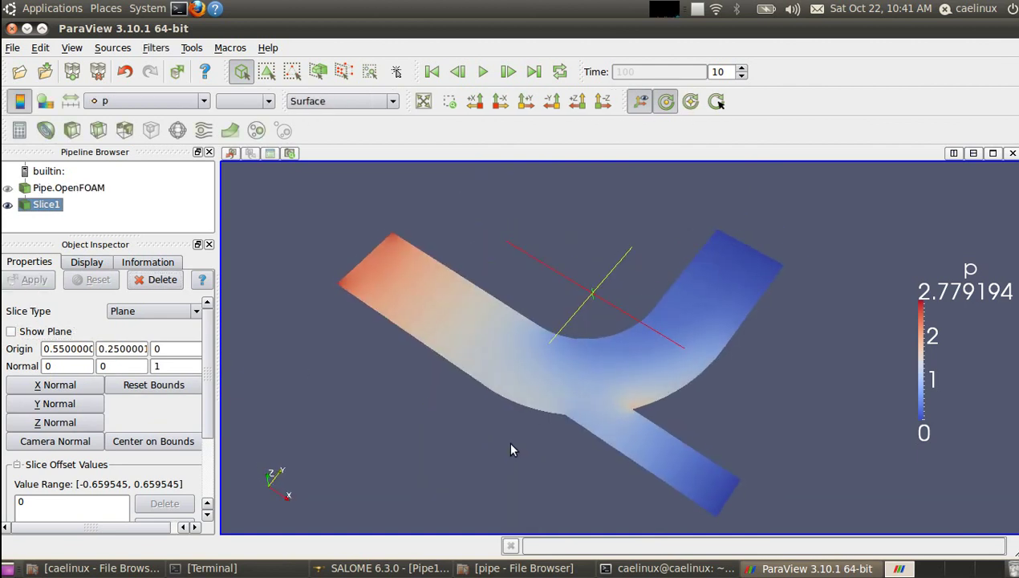
pyautogui.click(120, 101)
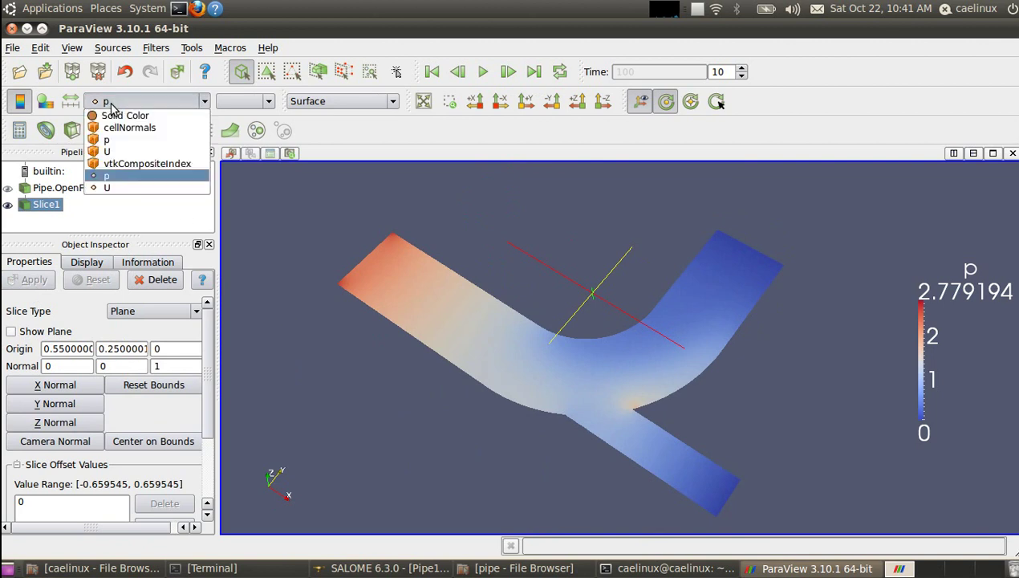
pyautogui.click(115, 153)
pyautogui.moveTo(468, 434); pyautogui.dragTo(574, 386)
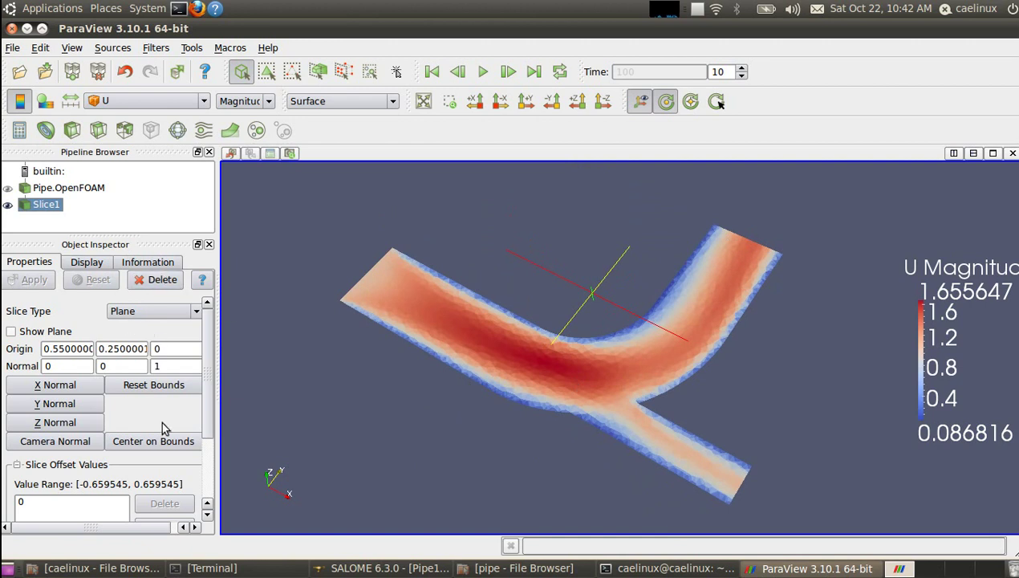
pyautogui.moveTo(207, 391); pyautogui.dragTo(205, 357)
pyautogui.click(154, 99)
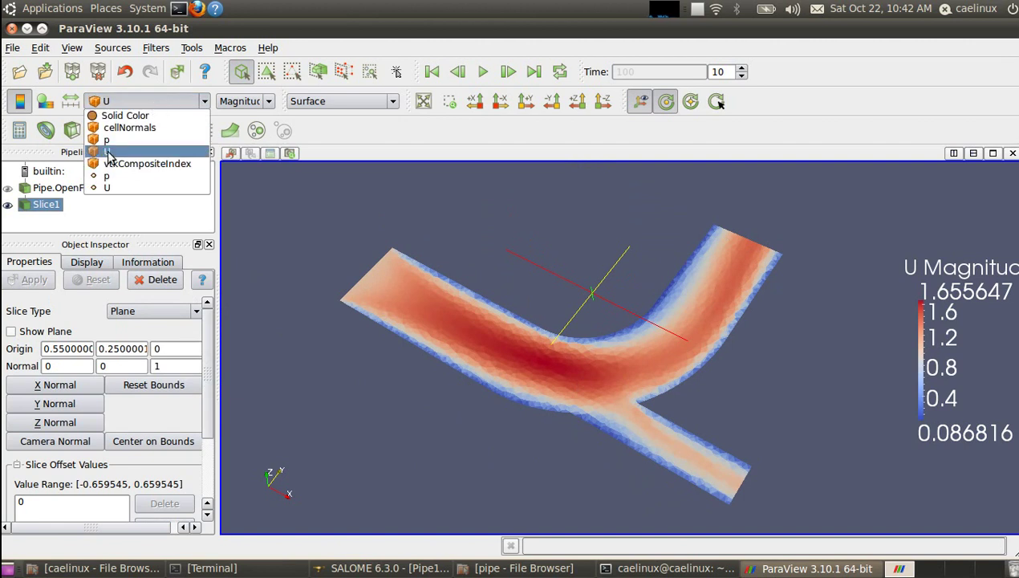
pyautogui.click(109, 187)
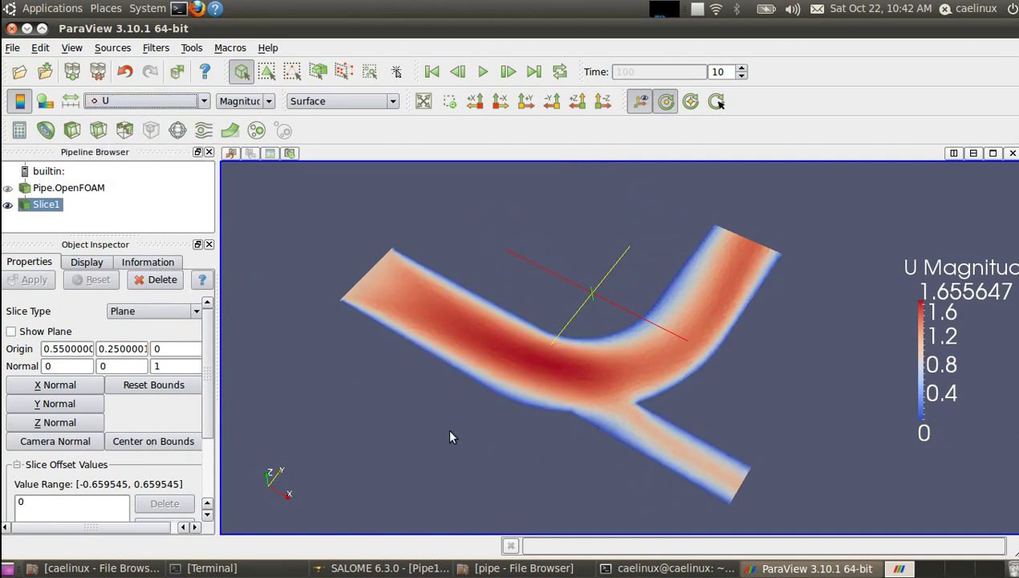
pyautogui.moveTo(446, 427); pyautogui.dragTo(563, 359)
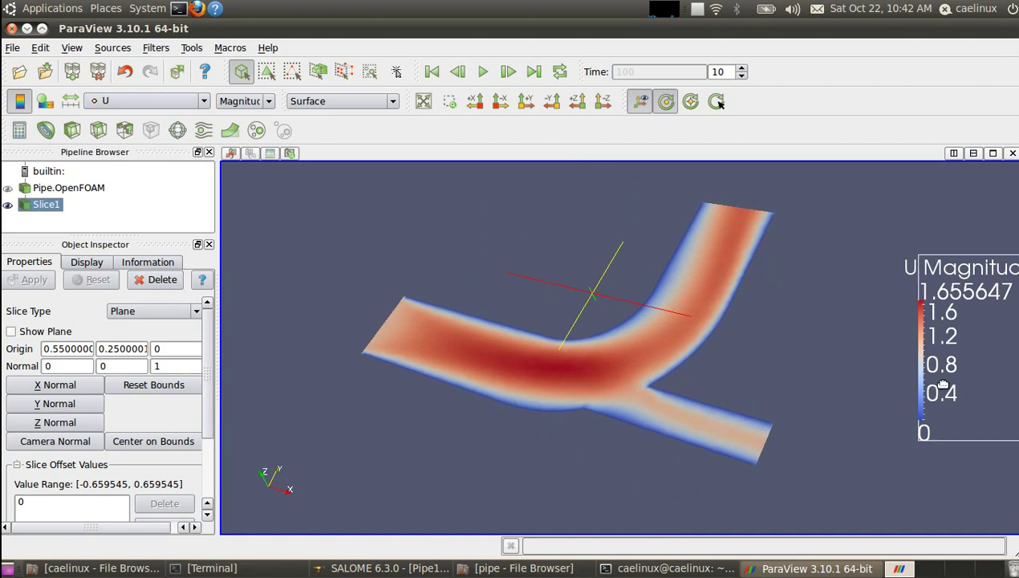
# Step: Make Pipe.OpenFOAM visible again and set its opacity to 0.40
pyautogui.click(7, 188)
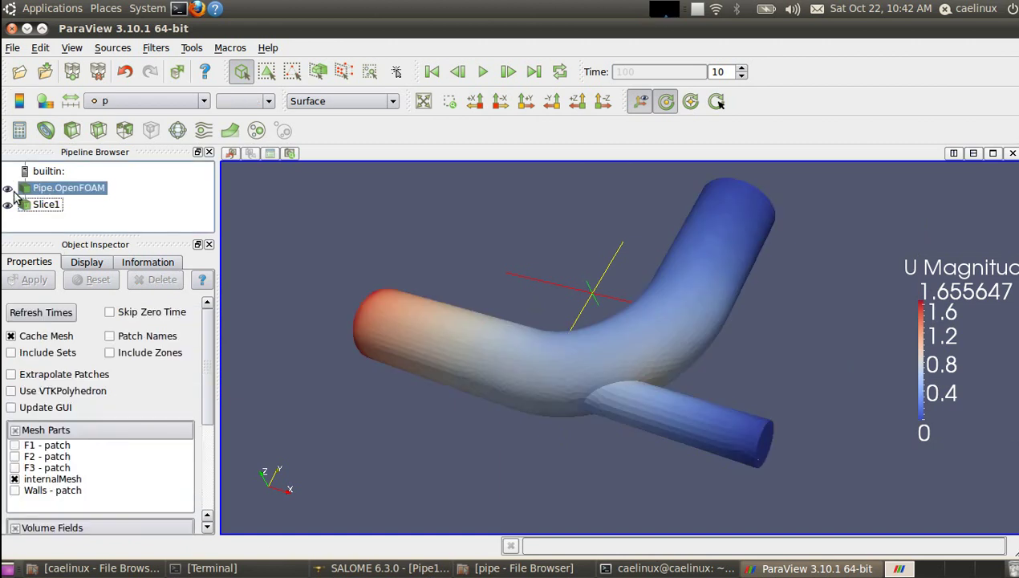
pyautogui.click(94, 265)
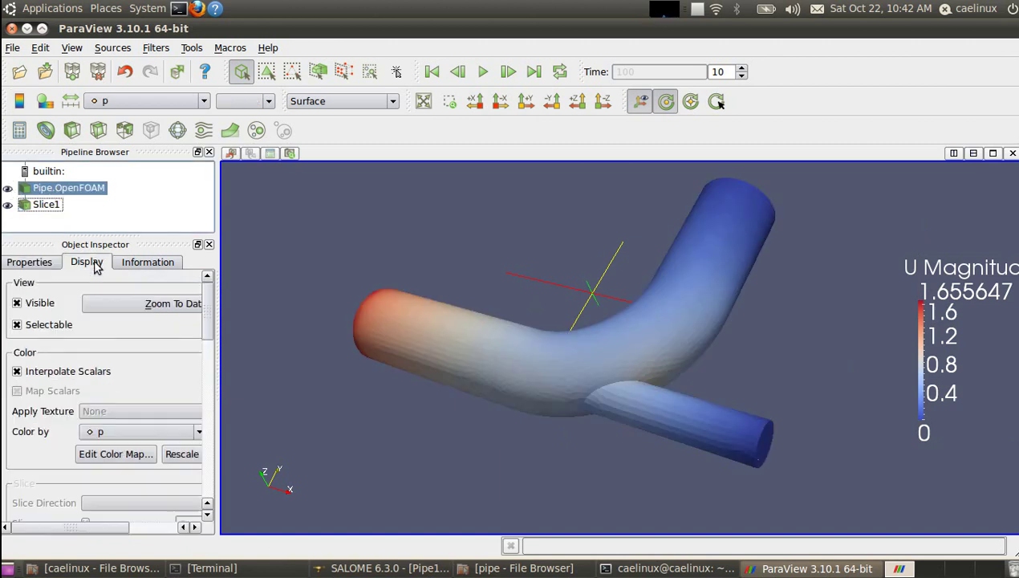
pyautogui.moveTo(210, 314); pyautogui.dragTo(217, 388)
pyautogui.scroll(-3, 117, 411)
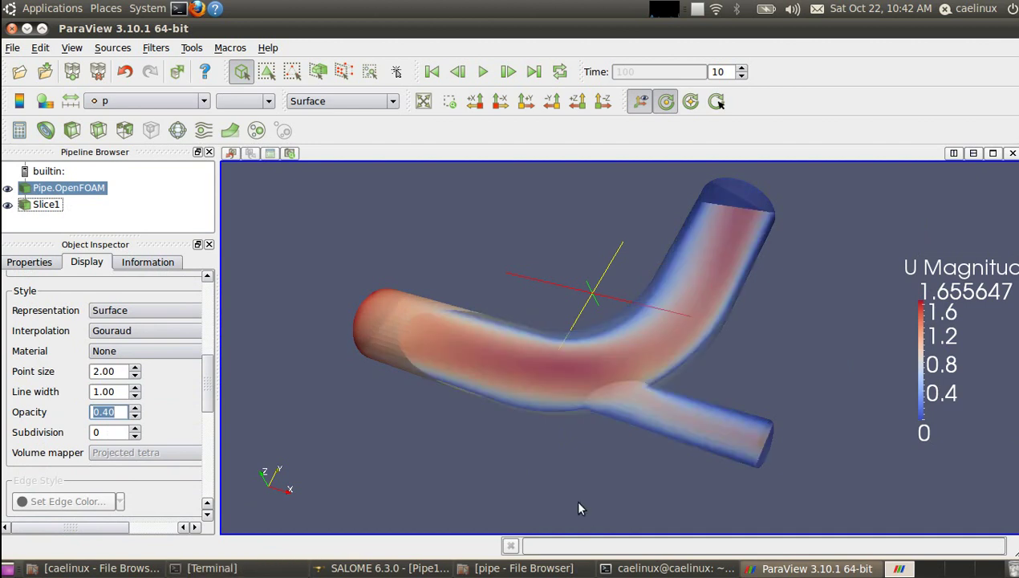
pyautogui.click(553, 474)
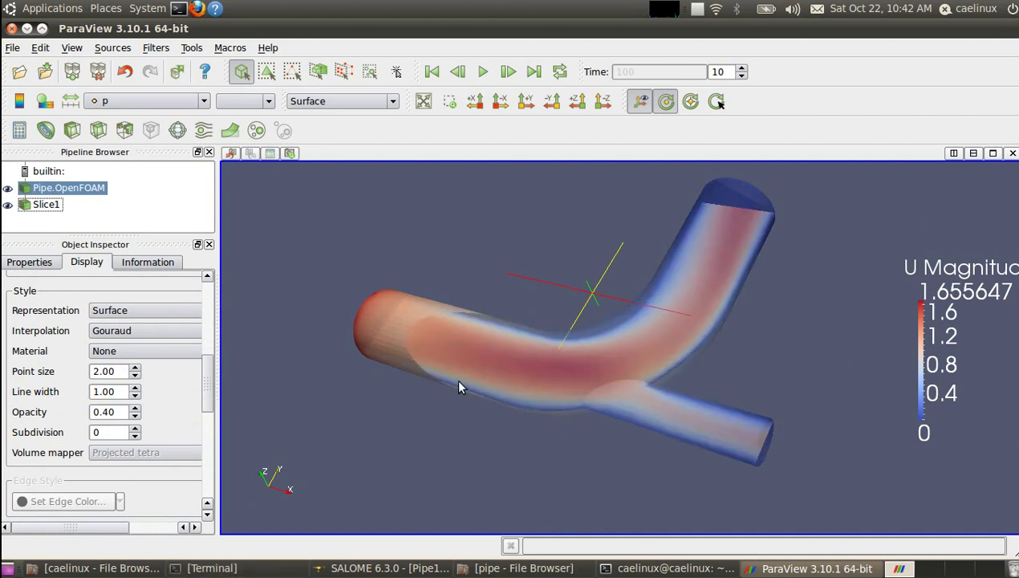
pyautogui.moveTo(459, 388); pyautogui.dragTo(588, 467)
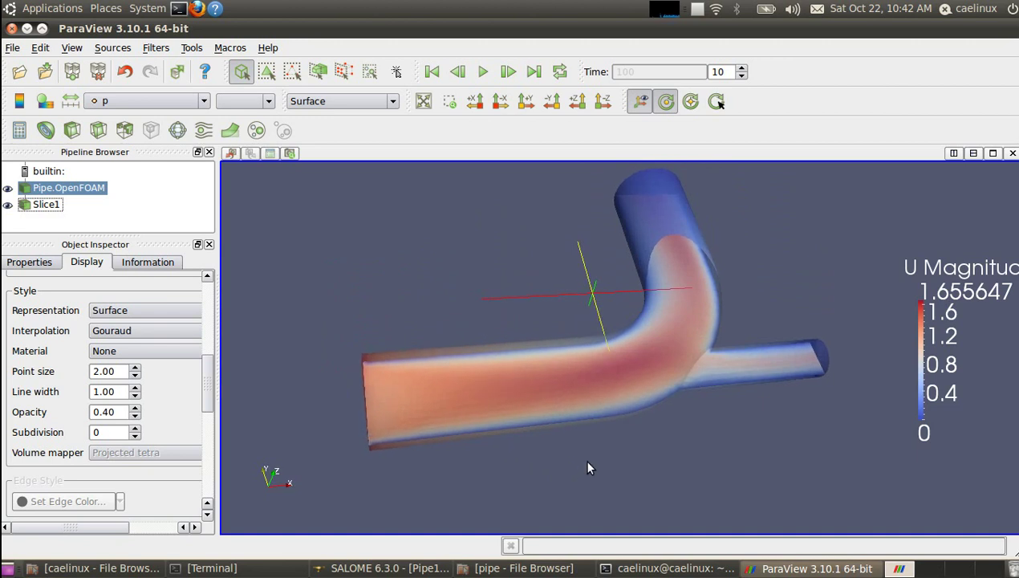
pyautogui.moveTo(594, 502); pyautogui.dragTo(619, 480)
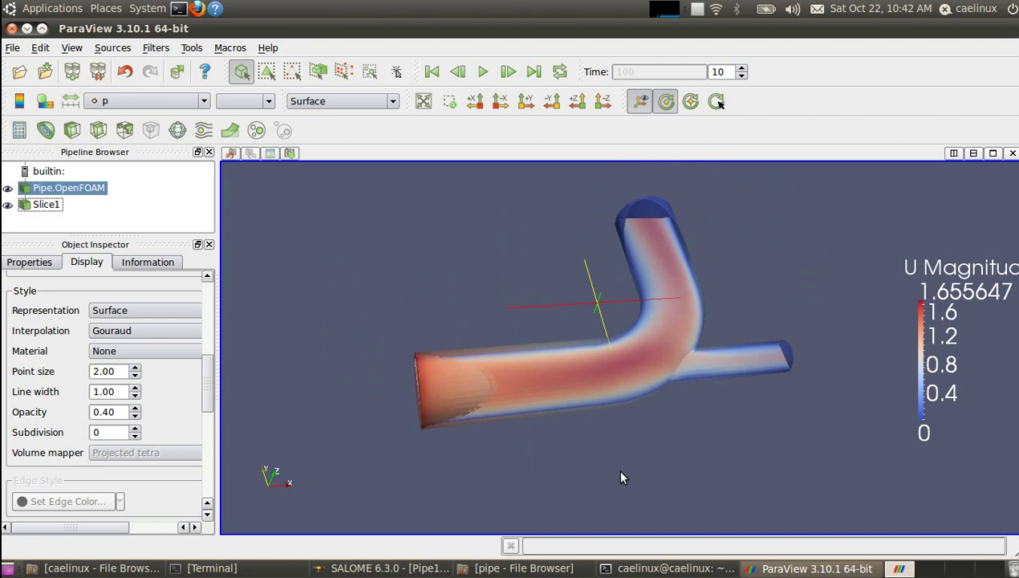